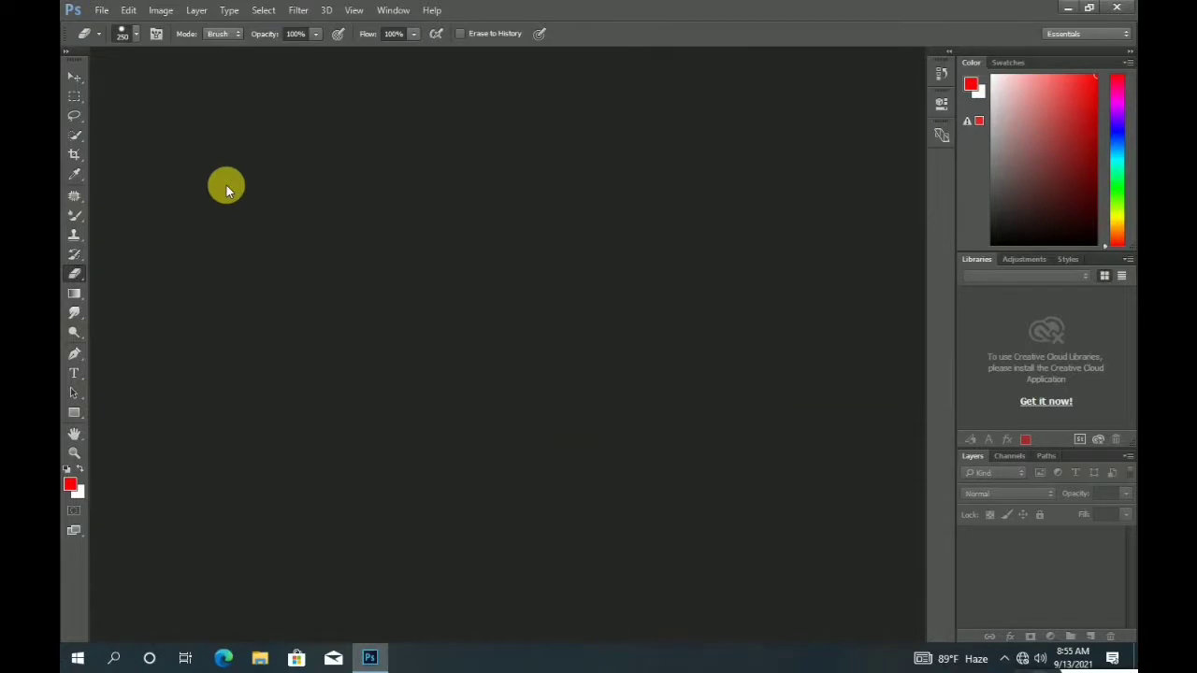
# Open the photo IMG_1703 from the Downloads folder.
pyautogui.click(99, 10)
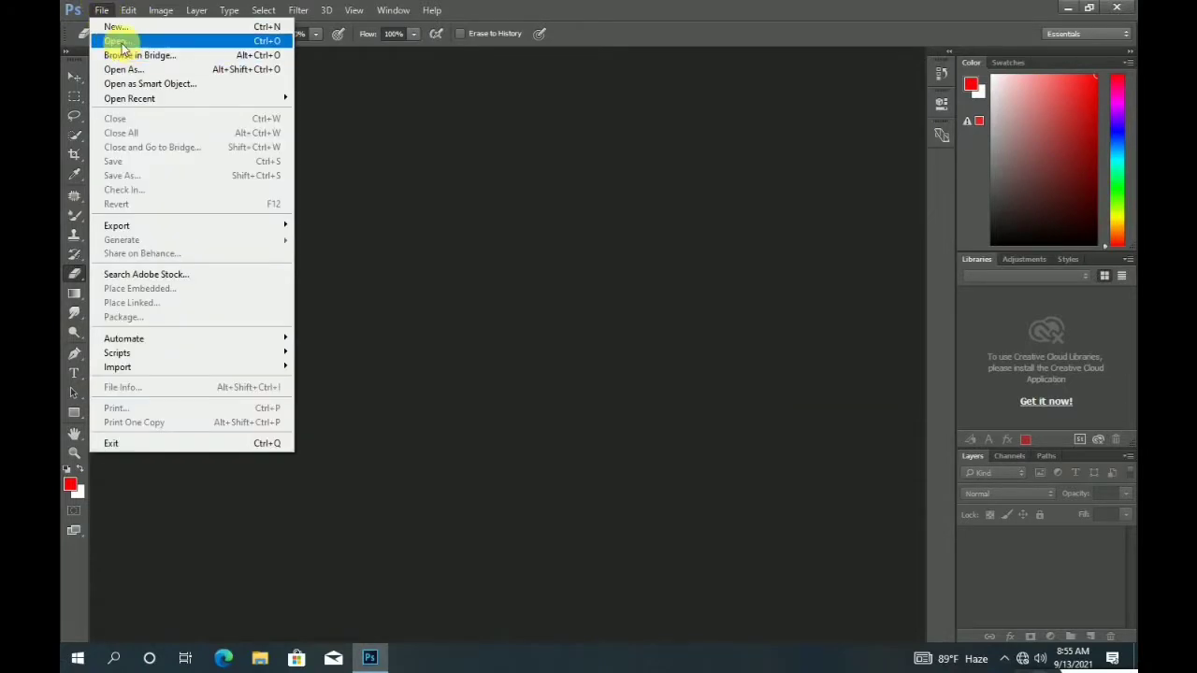
pyautogui.click(122, 42)
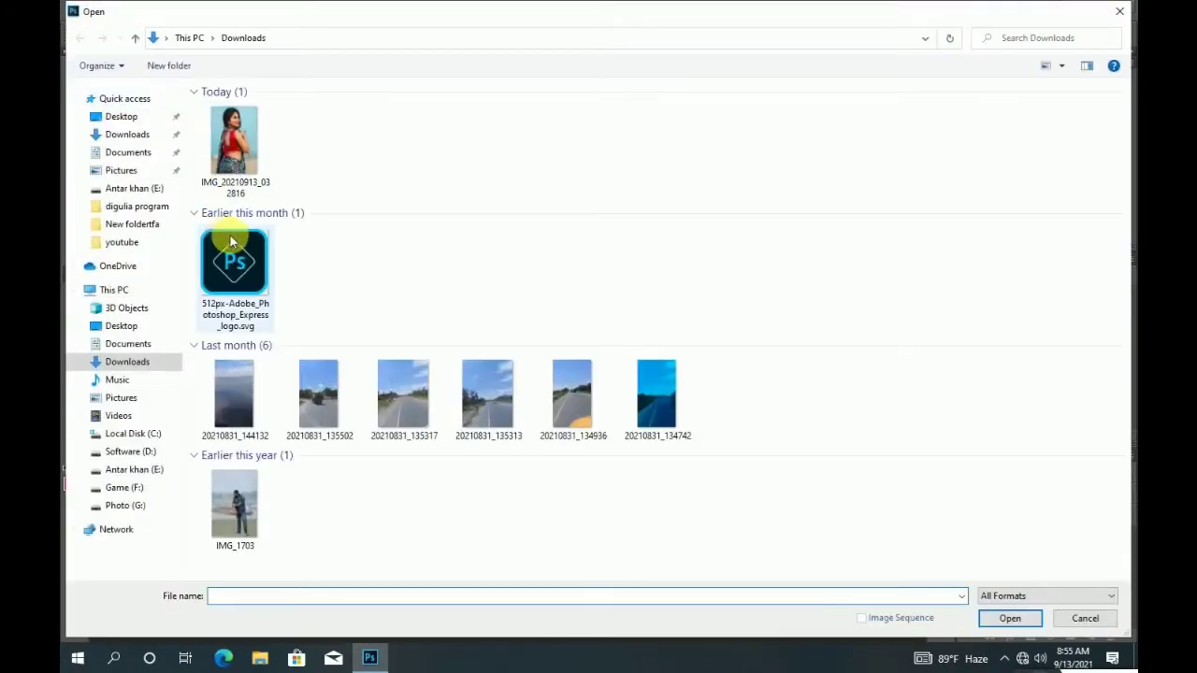
pyautogui.click(232, 503)
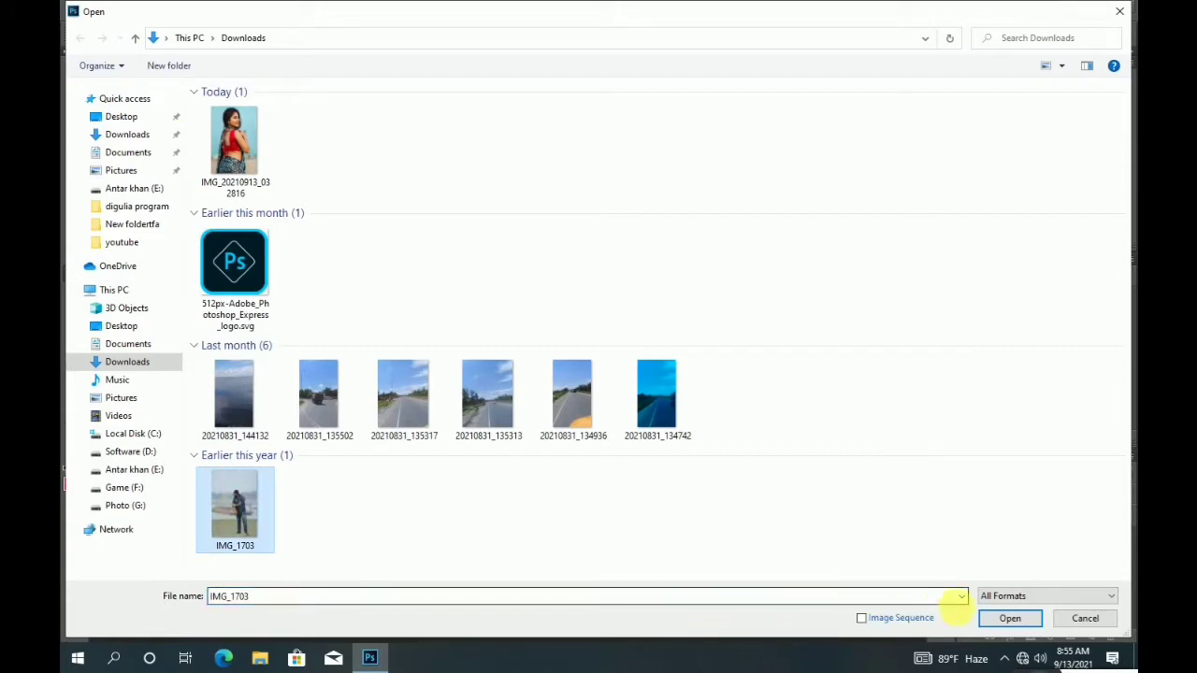
pyautogui.click(1010, 620)
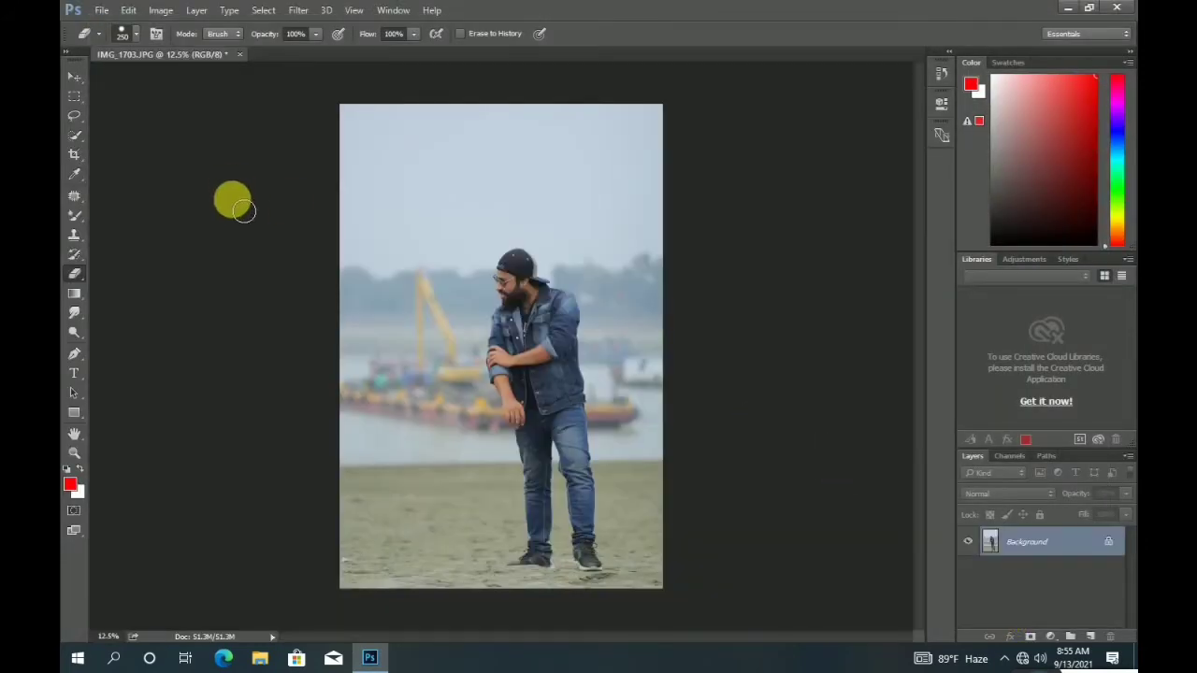
# Select the whole background around the man with the Quick Selection tool in add mode, using a 51 px brush.
pyautogui.click(74, 138)
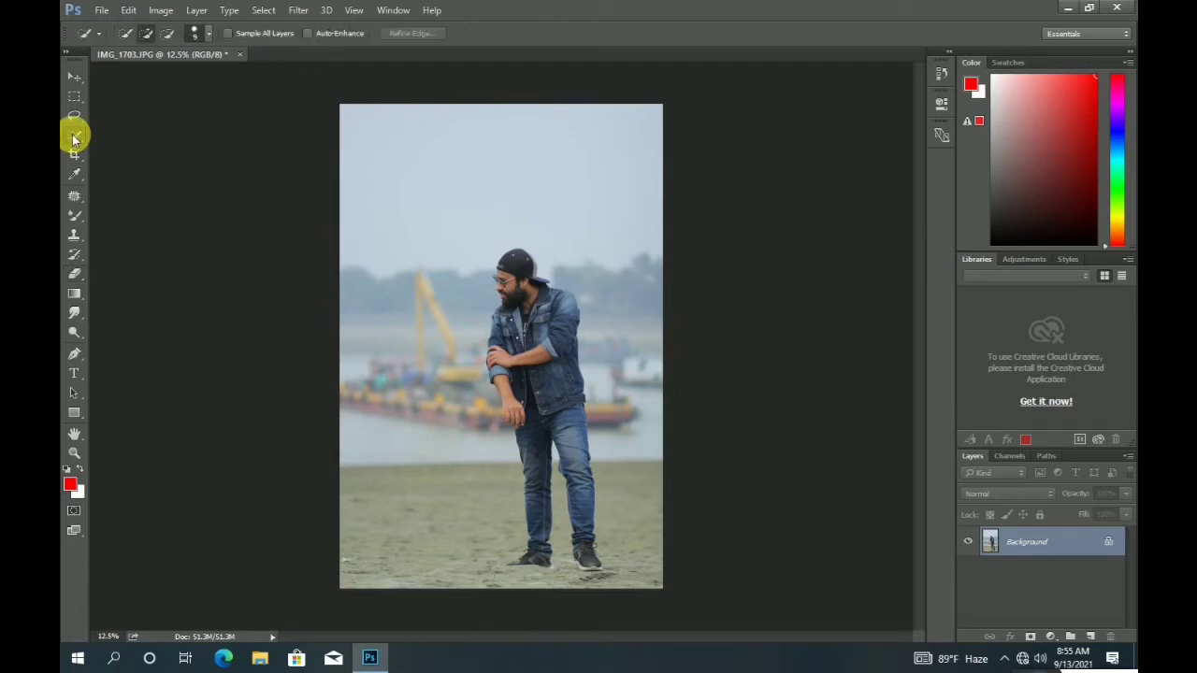
pyautogui.click(145, 36)
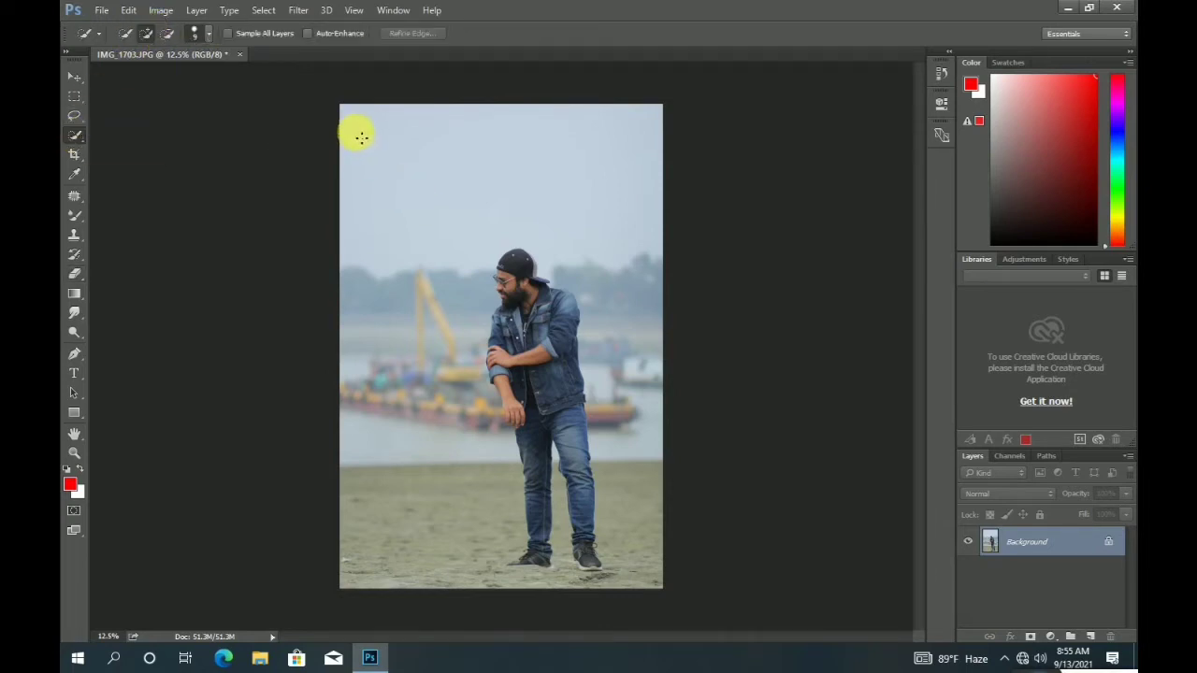
pyautogui.click(207, 37)
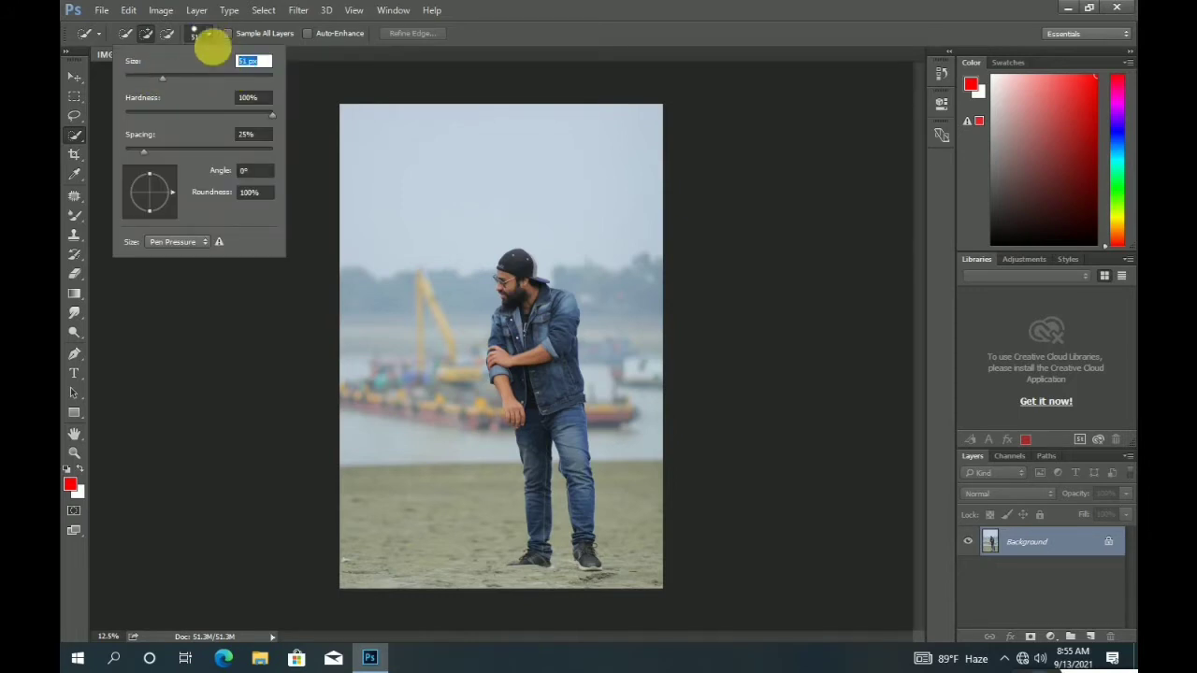
pyautogui.click(209, 34)
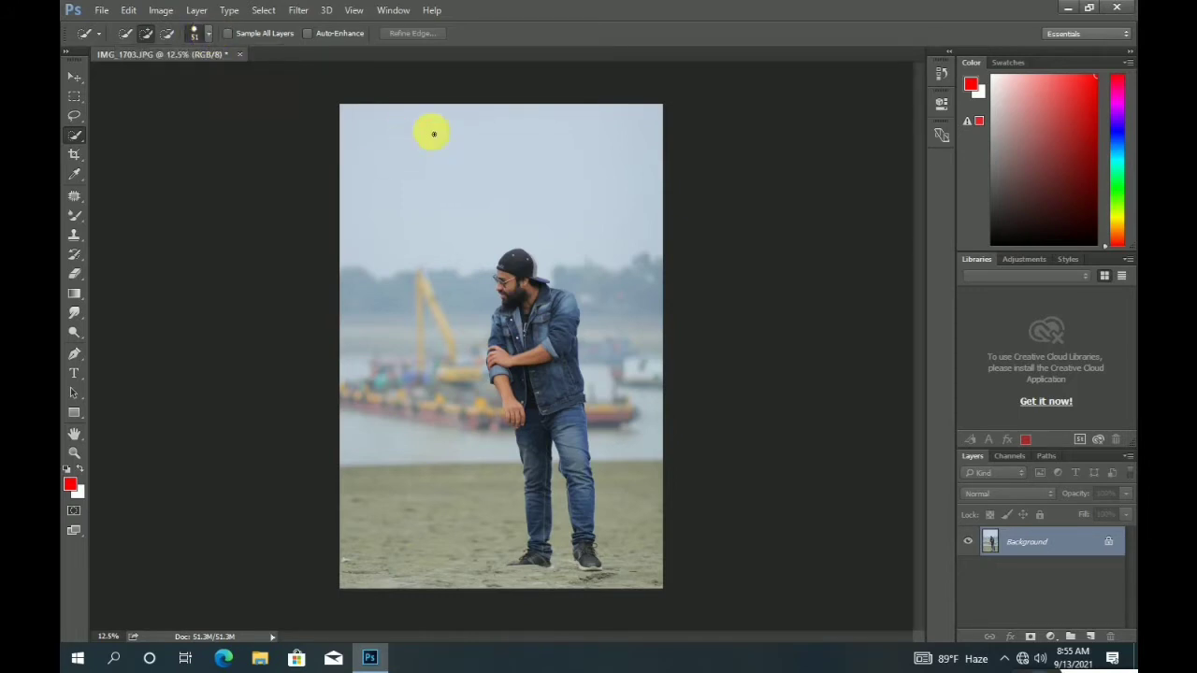
pyautogui.moveTo(433, 136)
pyautogui.mouseDown()
pyautogui.moveTo(408, 220)
pyautogui.moveTo(446, 197)
pyautogui.moveTo(570, 206)
pyautogui.moveTo(622, 283)
pyautogui.moveTo(631, 387)
pyautogui.mouseUp()
pyautogui.moveTo(505, 384)
pyautogui.mouseDown()
pyautogui.moveTo(404, 327)
pyautogui.moveTo(457, 521)
pyautogui.mouseUp()
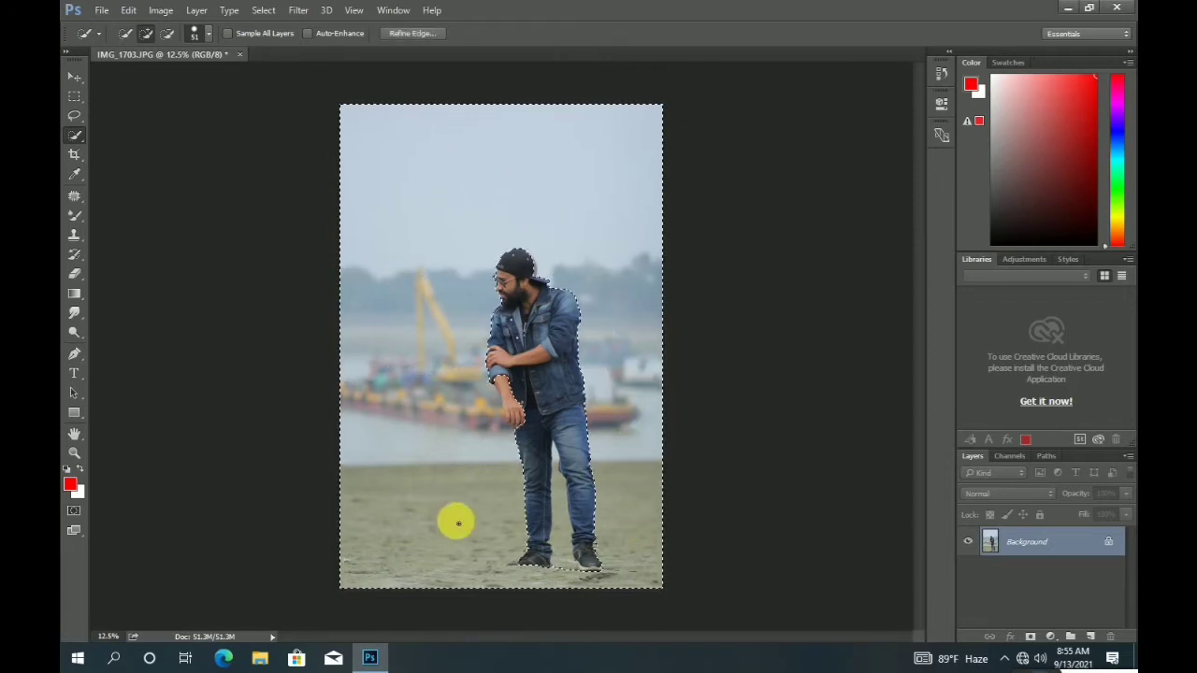
# Add the sand gap between the man's legs to the selection and subtract his shoe from it.
pyautogui.click(166, 31)
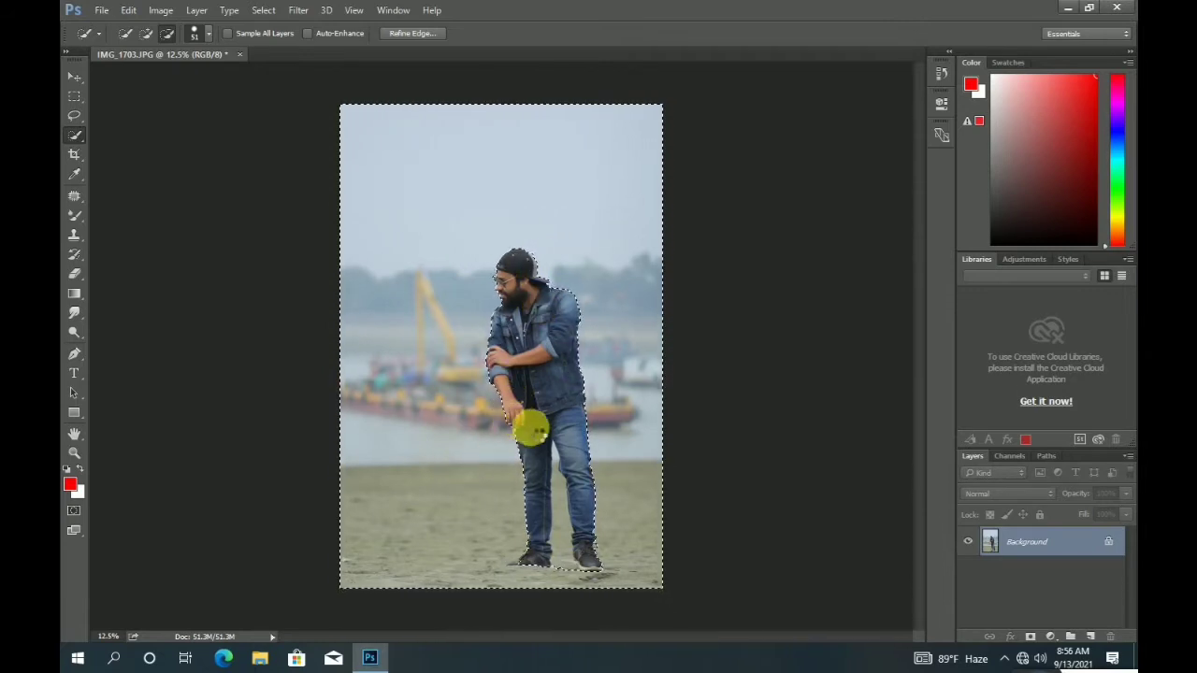
pyautogui.click(146, 33)
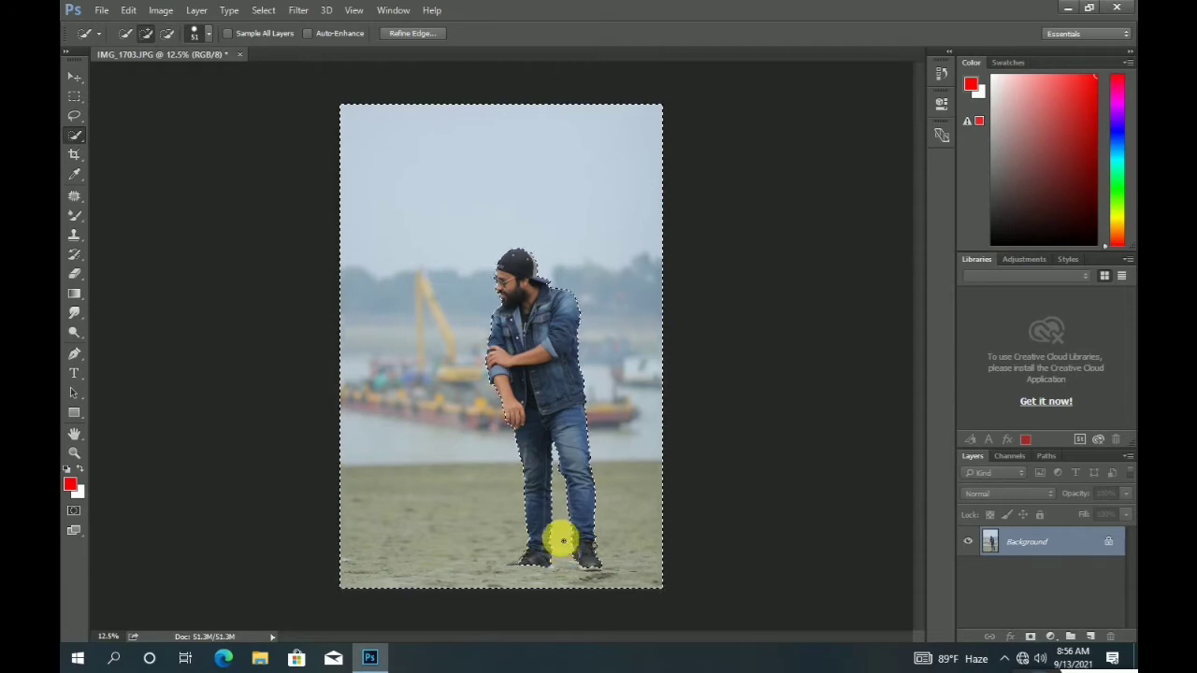
pyautogui.click(161, 11)
pyautogui.keyDown('alt'); pyautogui.click(586, 562); pyautogui.keyUp('alt')
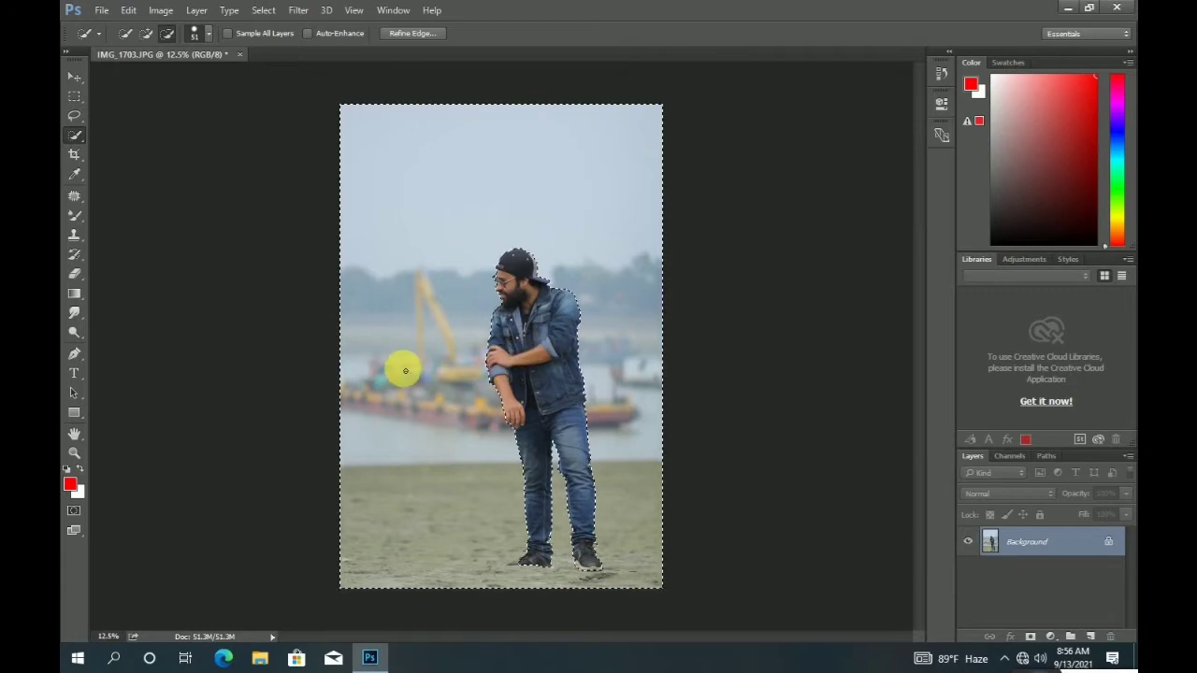
# Refine the selection edge by brushing around the man's outline with a size 101 refine radius brush, output to Selection.
pyautogui.click(262, 10)
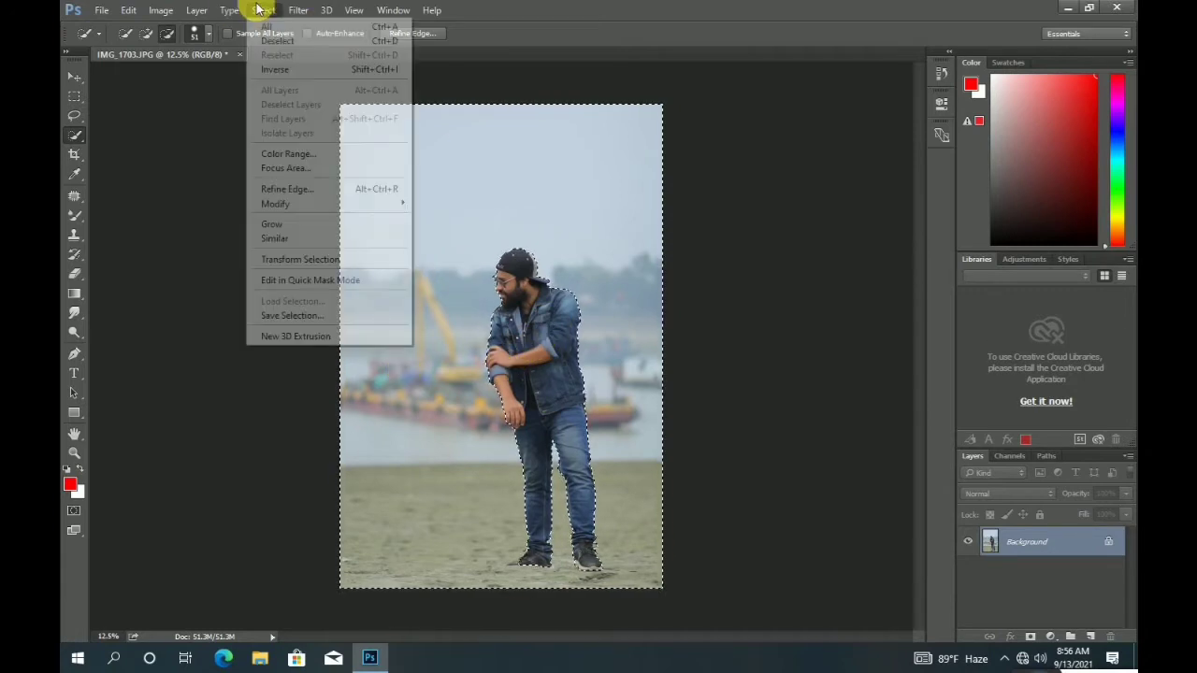
pyautogui.click(287, 191)
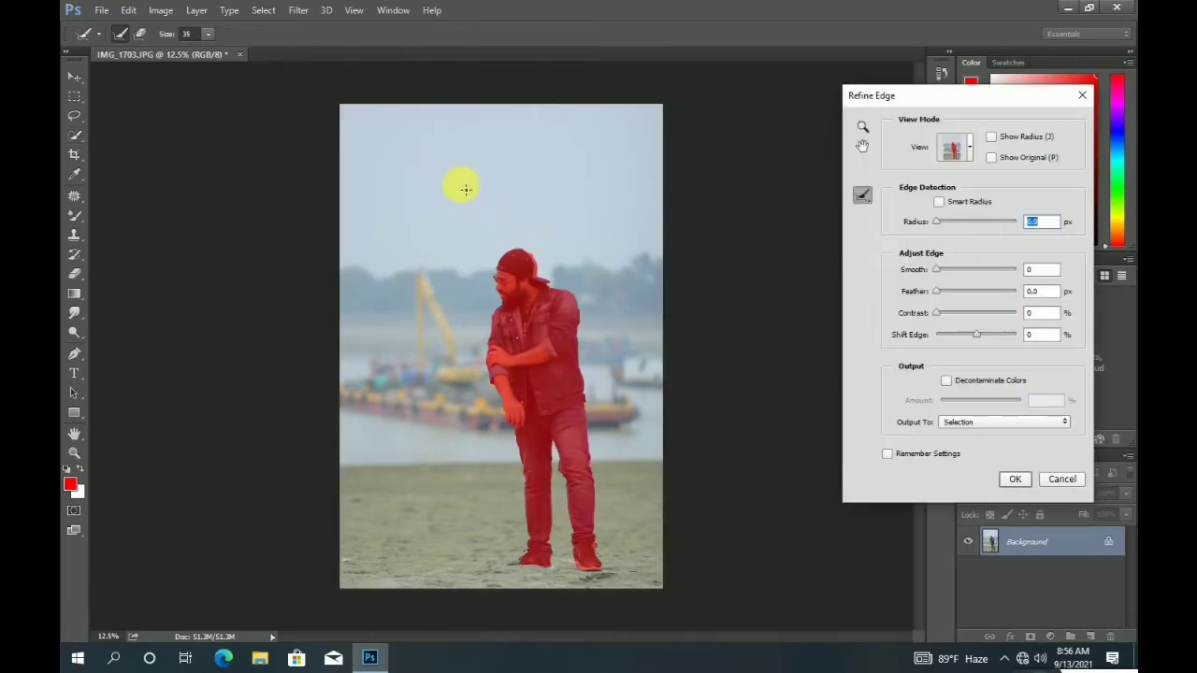
pyautogui.click(208, 33)
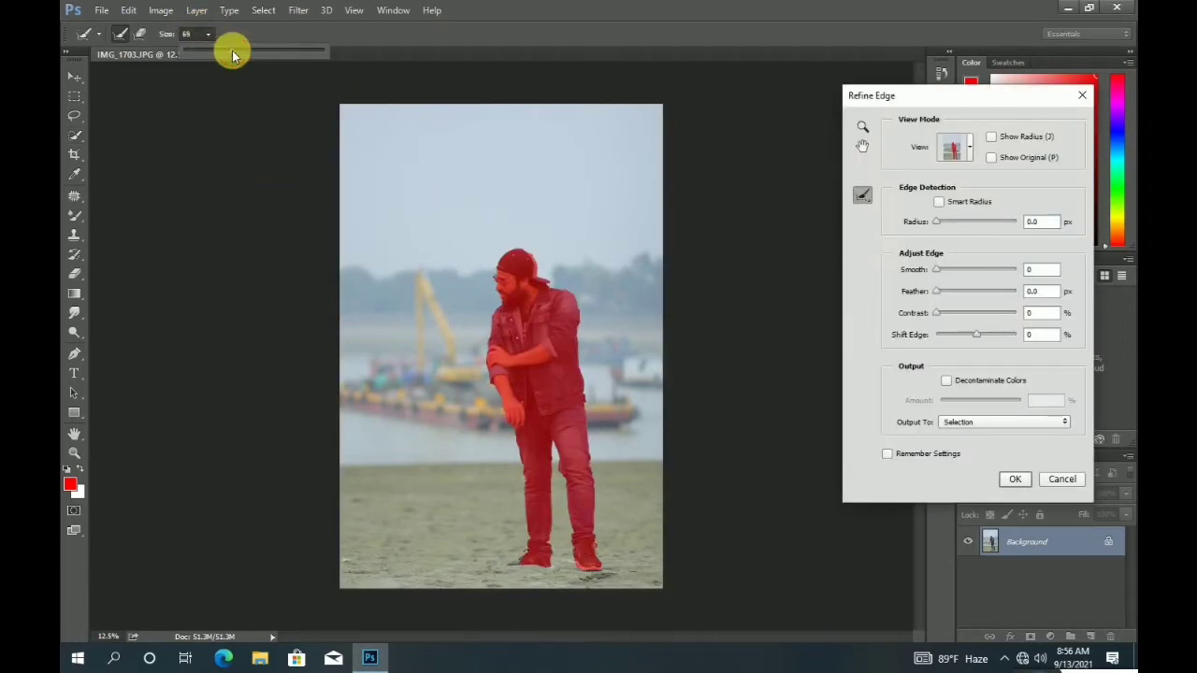
pyautogui.moveTo(233, 56); pyautogui.dragTo(235, 56)
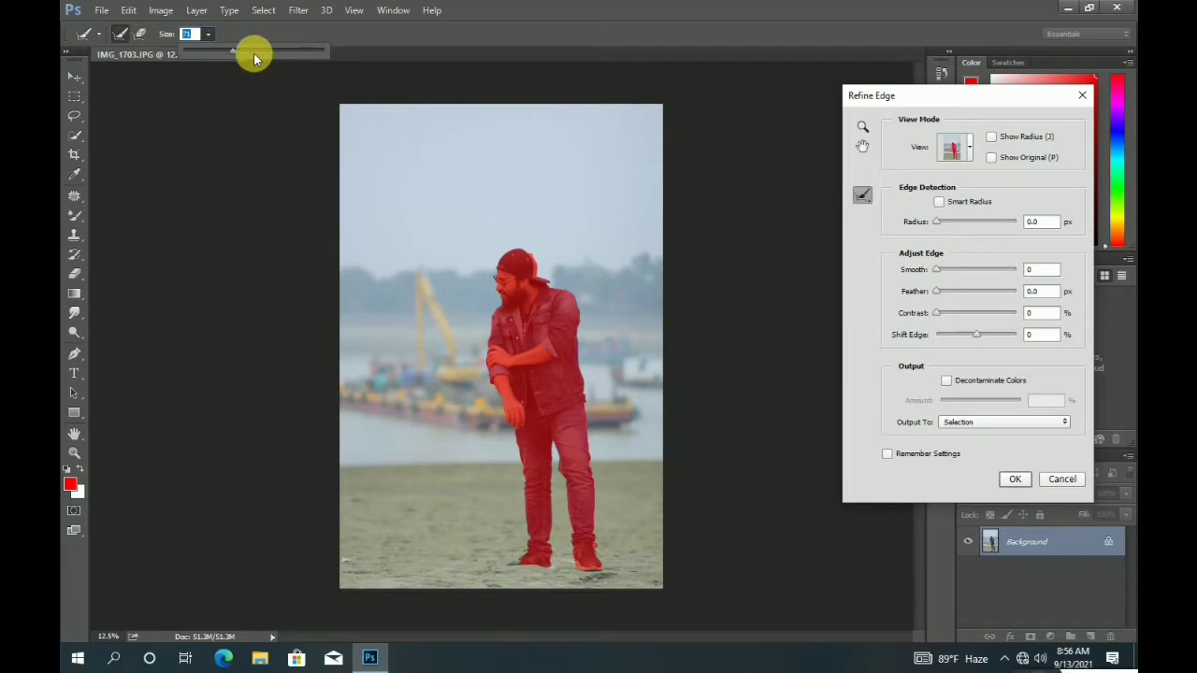
pyautogui.click(209, 37)
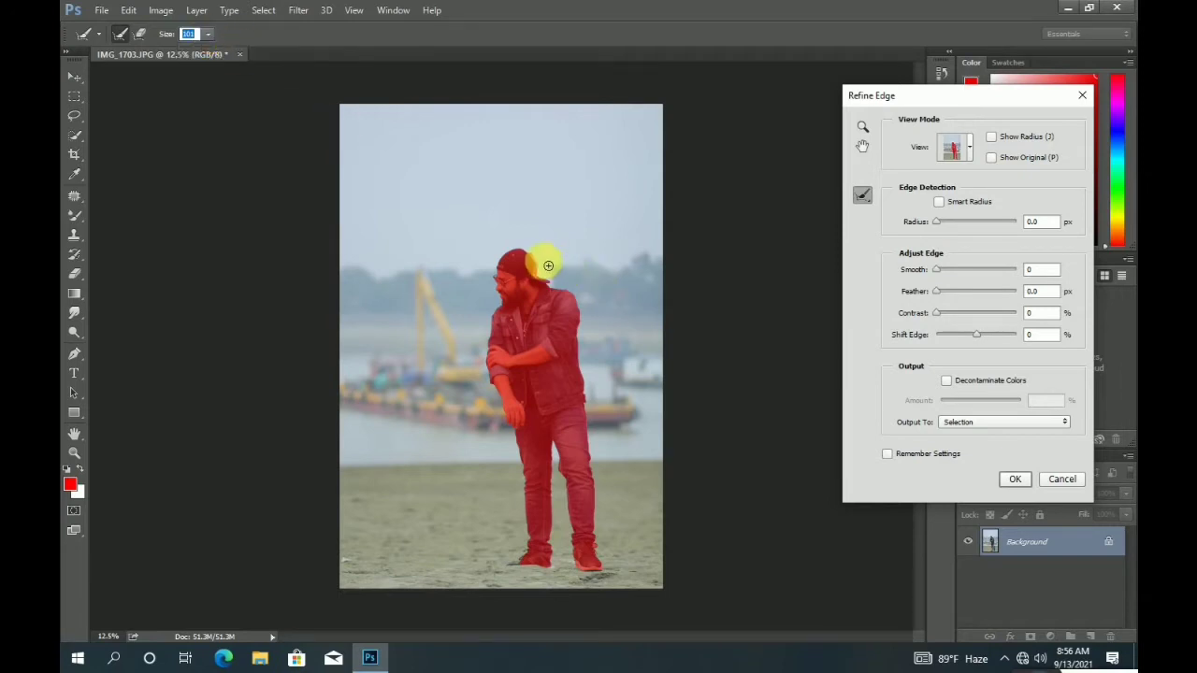
pyautogui.moveTo(544, 278)
pyautogui.mouseDown()
pyautogui.moveTo(555, 277)
pyautogui.moveTo(576, 331)
pyautogui.moveTo(590, 398)
pyautogui.moveTo(598, 565)
pyautogui.moveTo(572, 548)
pyautogui.moveTo(555, 459)
pyautogui.moveTo(542, 561)
pyautogui.moveTo(525, 558)
pyautogui.moveTo(525, 465)
pyautogui.moveTo(503, 408)
pyautogui.moveTo(491, 312)
pyautogui.moveTo(496, 278)
pyautogui.moveTo(552, 271)
pyautogui.mouseUp()
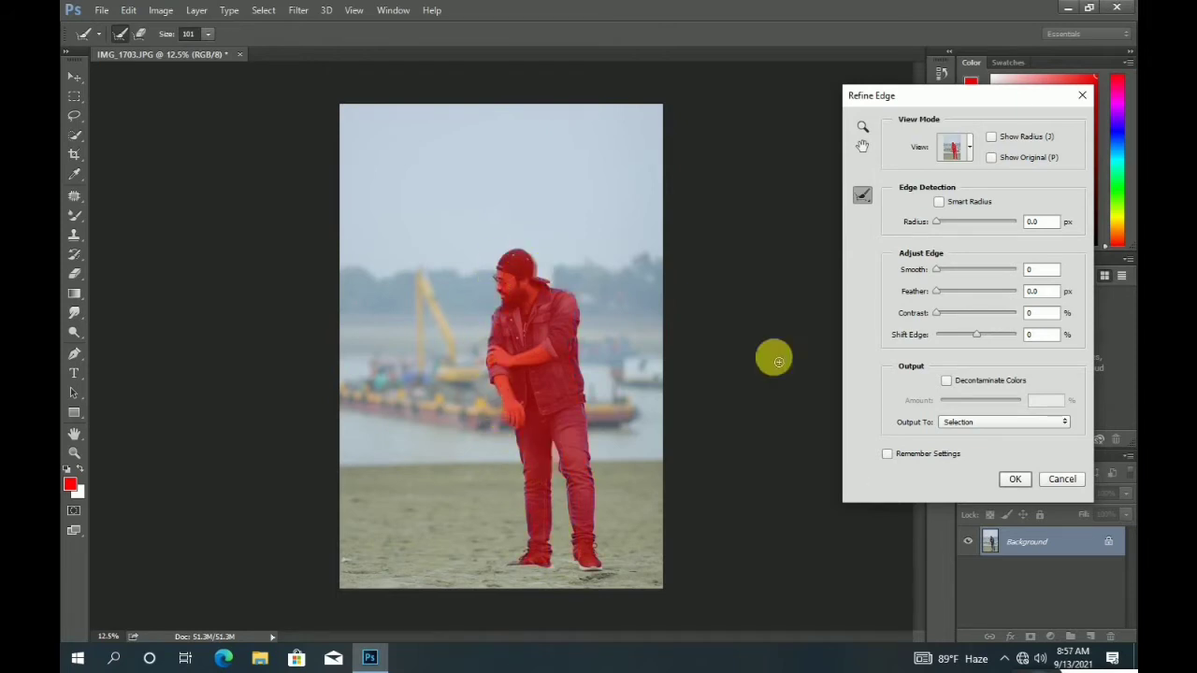
pyautogui.click(1014, 478)
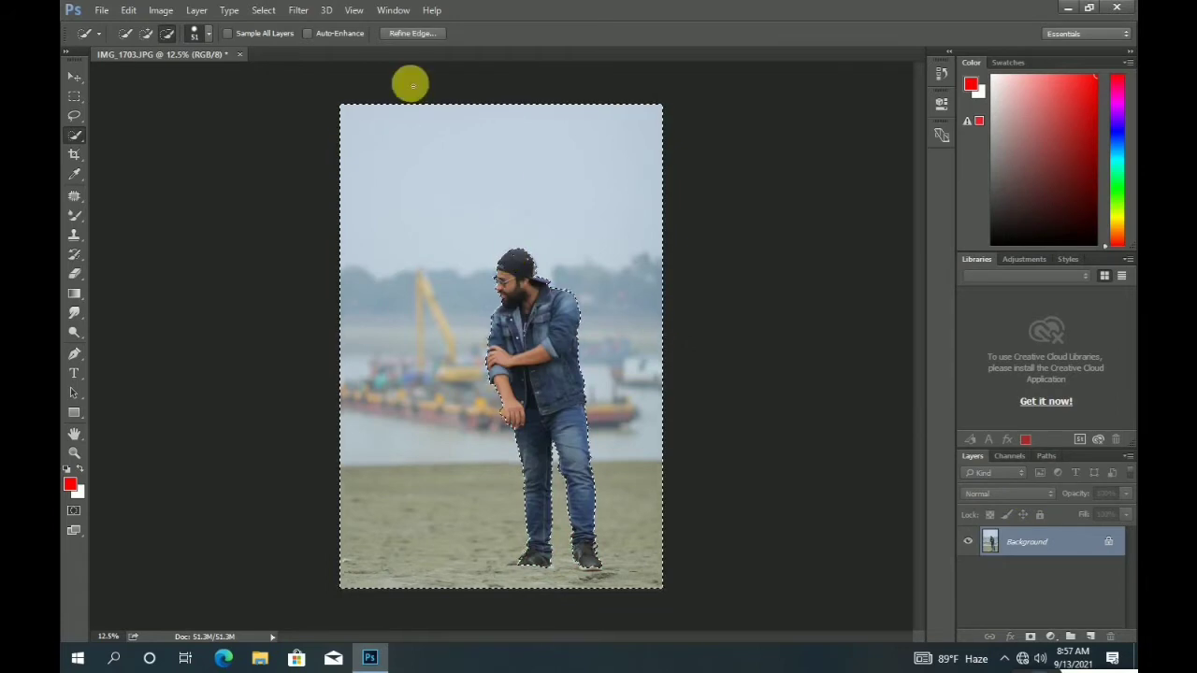
# Darken the selected background with Curves by pulling the RGB curve down to input 166, output 118.
pyautogui.click(157, 10)
pyautogui.moveTo(174, 47)
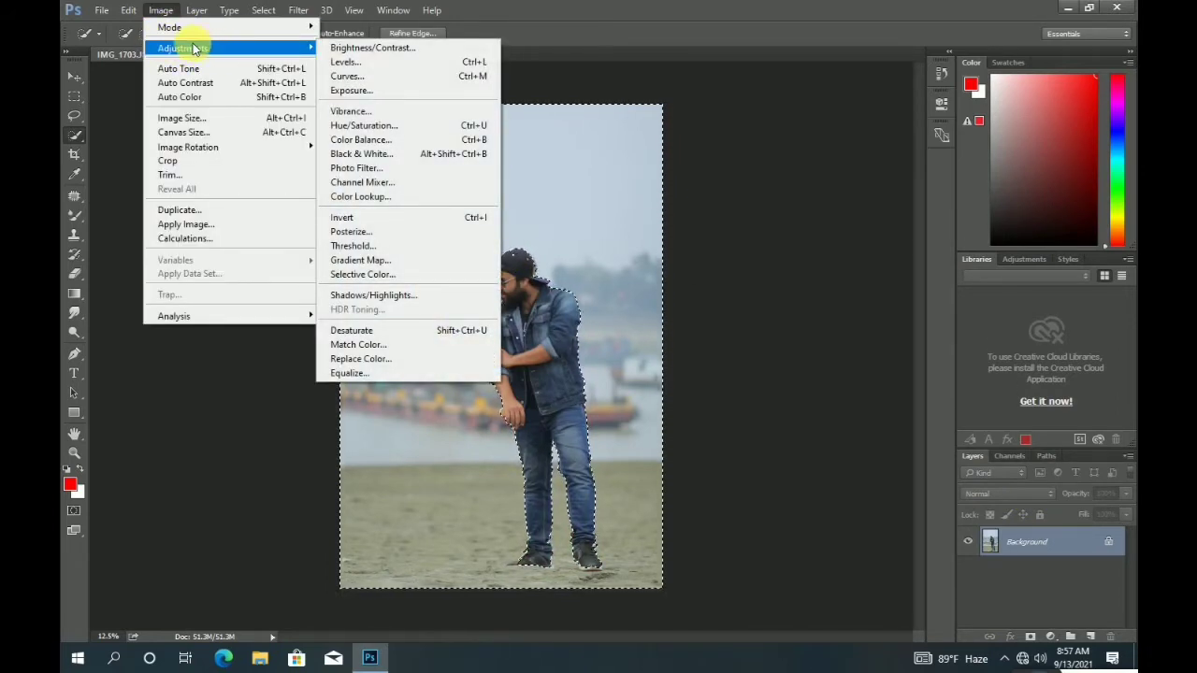
pyautogui.click(391, 76)
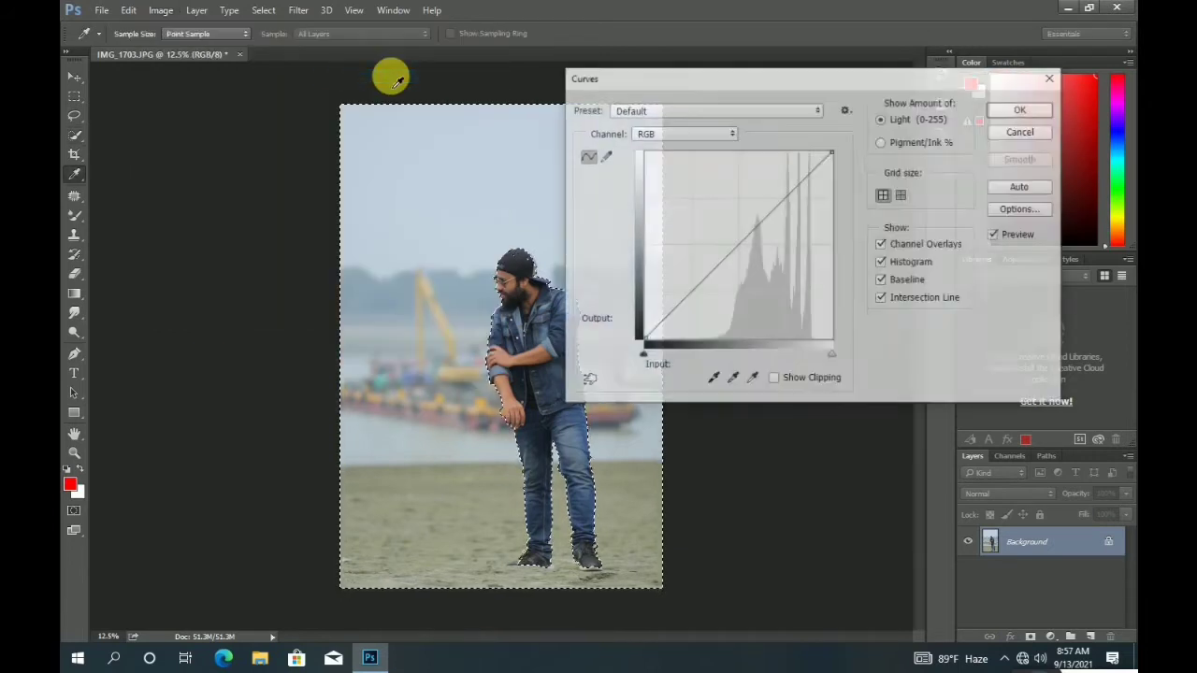
pyautogui.moveTo(801, 78); pyautogui.dragTo(875, 80)
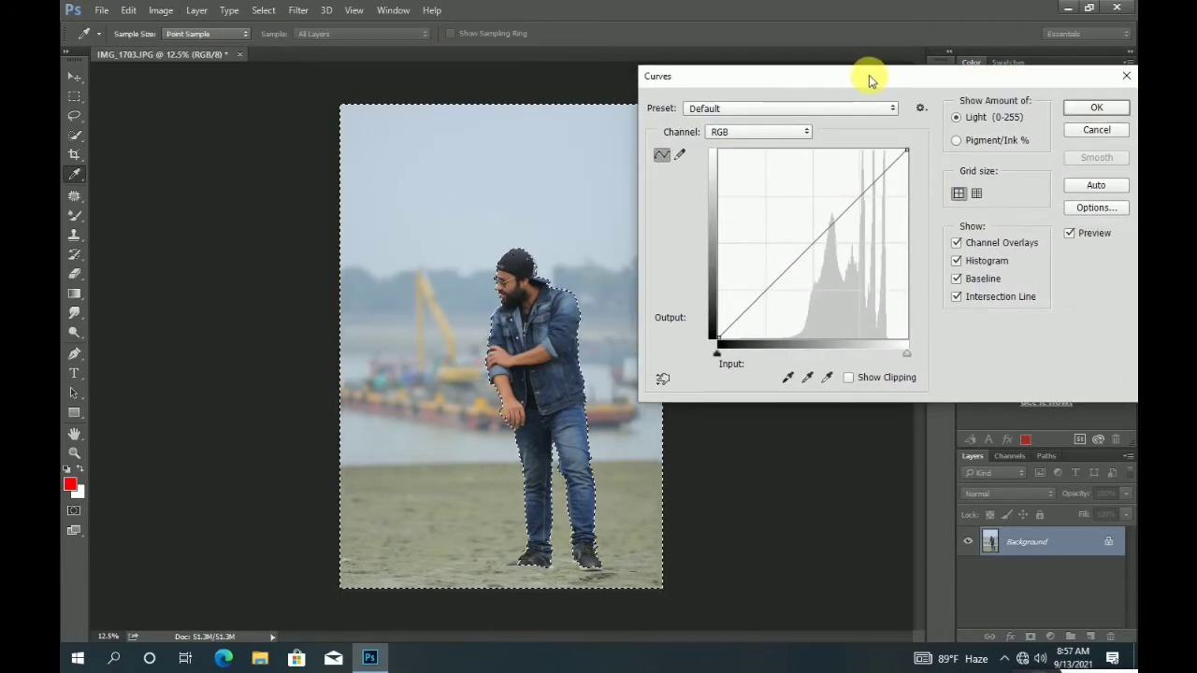
pyautogui.moveTo(823, 242); pyautogui.dragTo(846, 254)
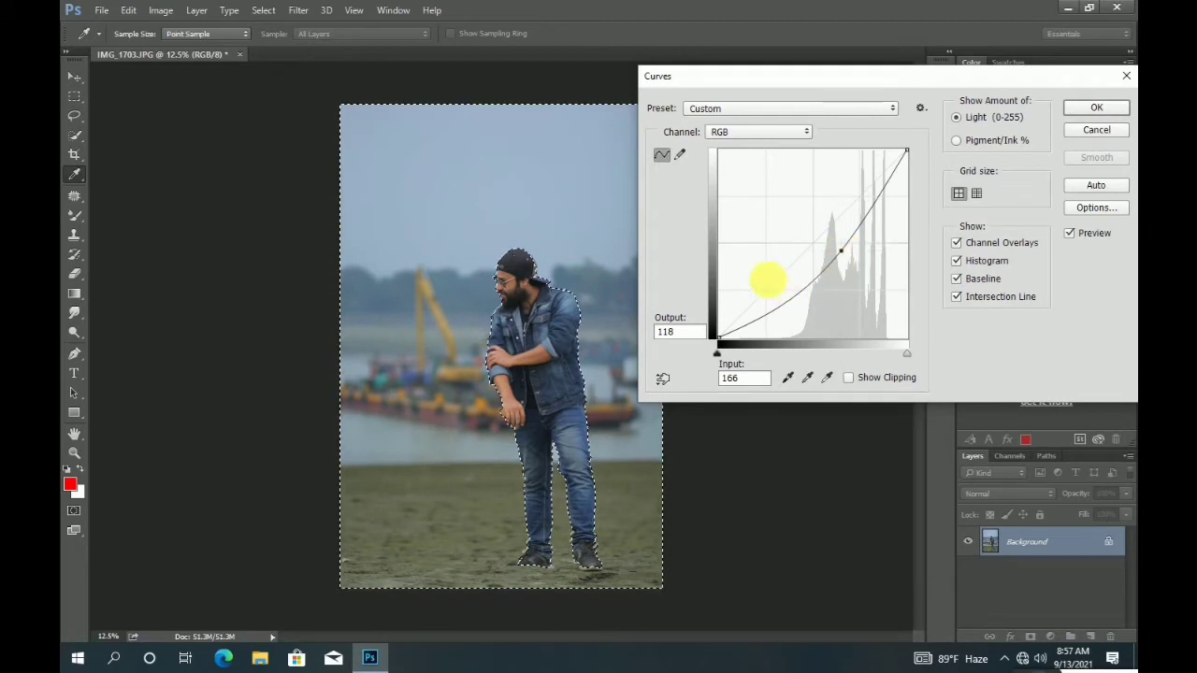
# Raise the shadow end of the Red channel curve to output 20 at input 0.
pyautogui.click(716, 132)
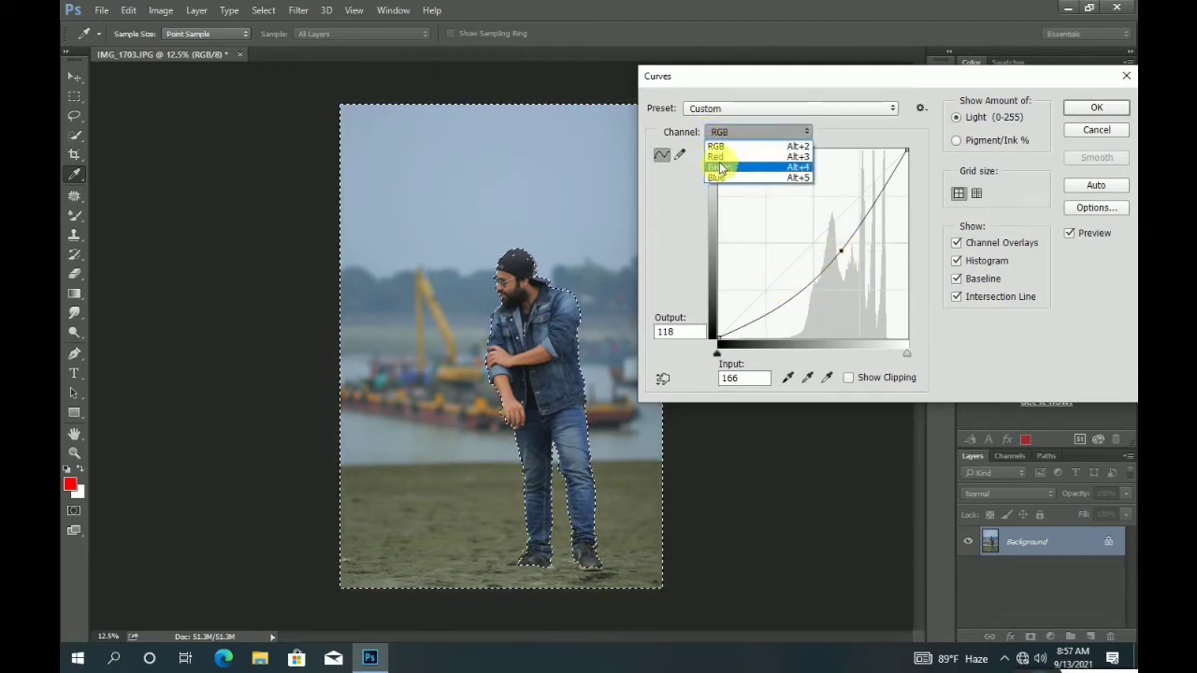
pyautogui.click(716, 156)
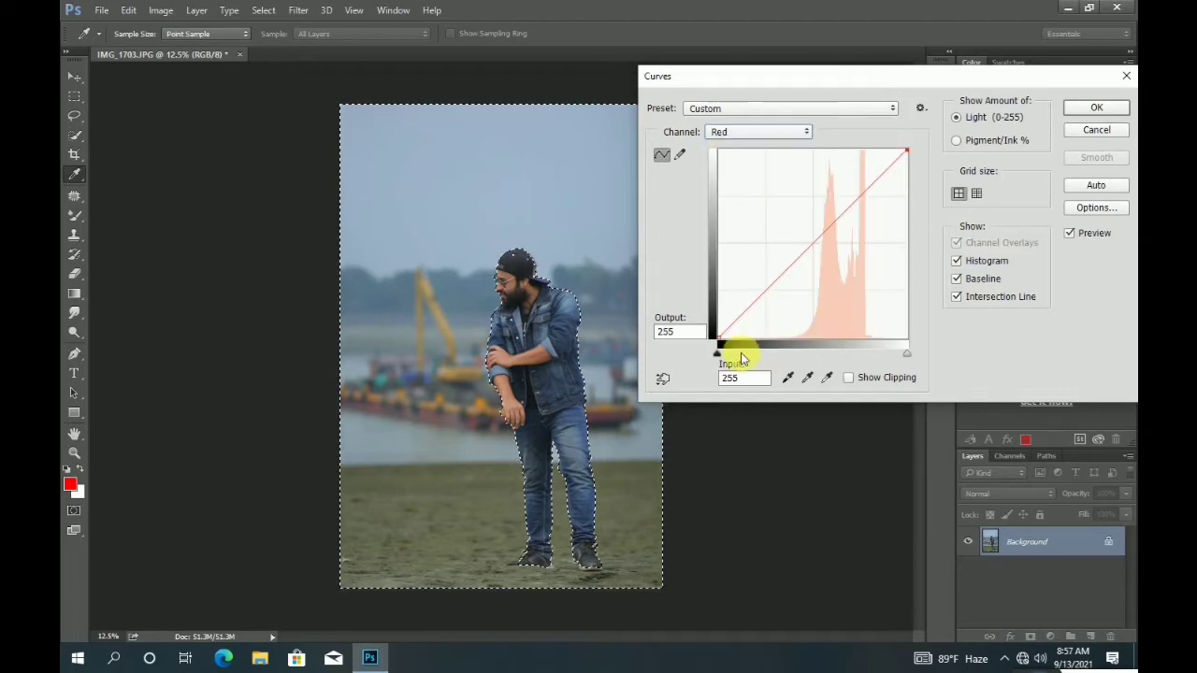
pyautogui.moveTo(725, 340); pyautogui.dragTo(711, 326)
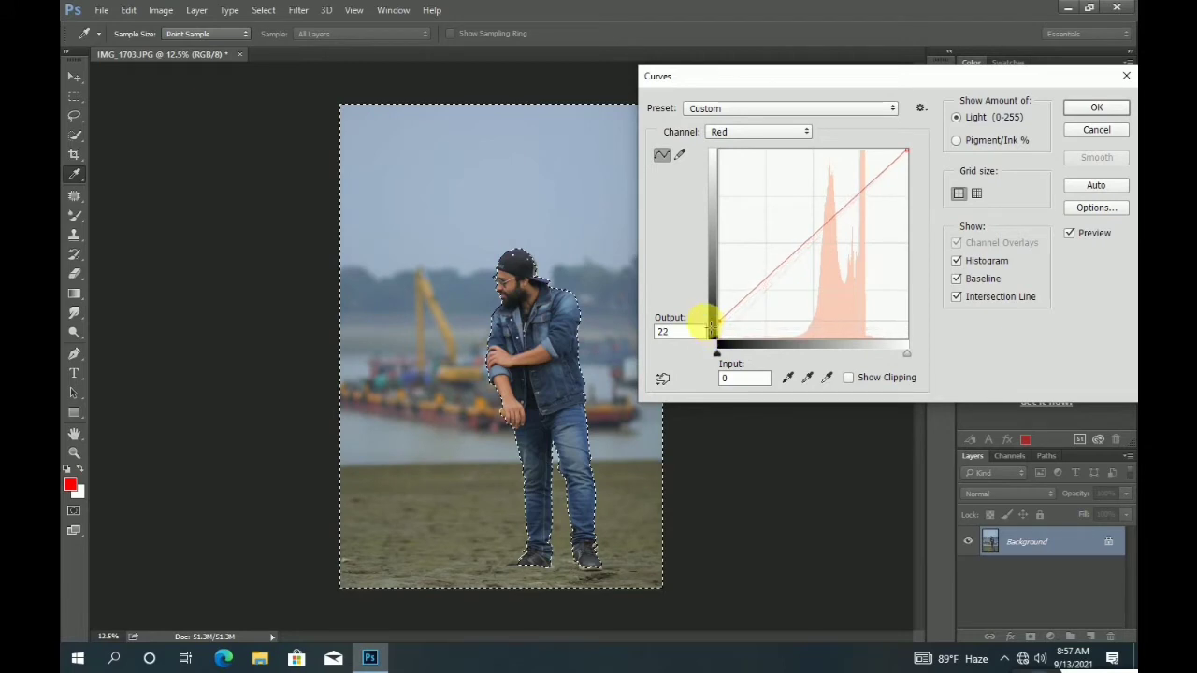
# Move the Green channel curve's shadow end to input 17, output 0, apply the Curves adjustment and deselect.
pyautogui.click(732, 135)
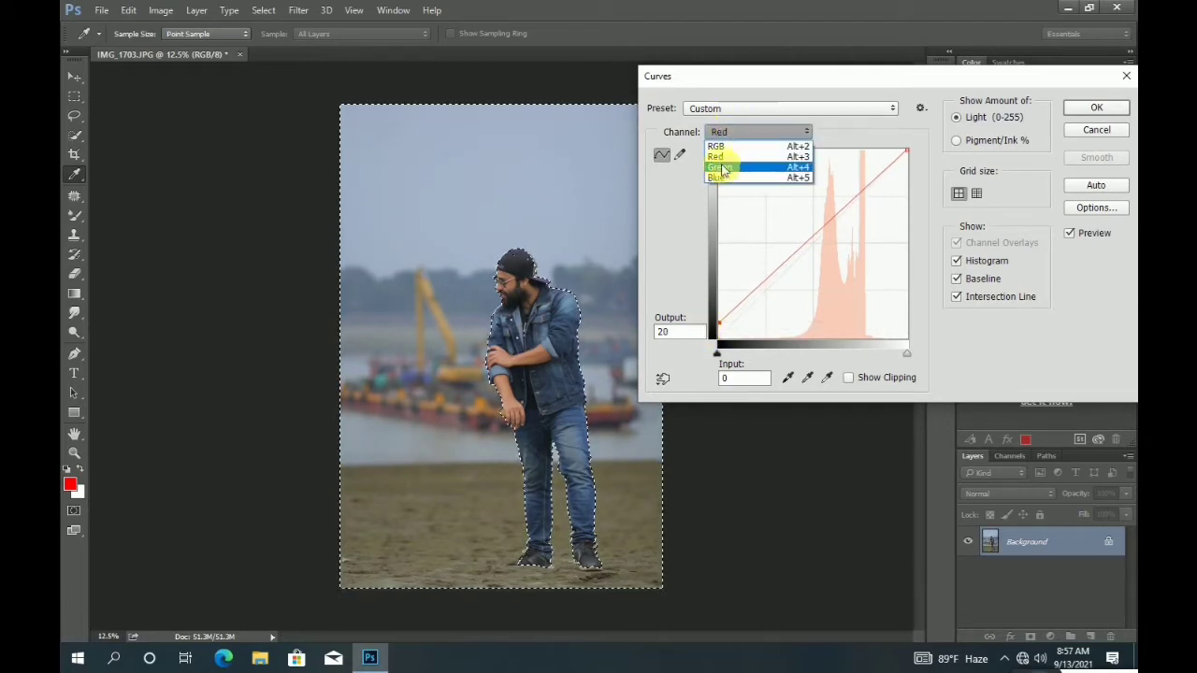
pyautogui.click(724, 168)
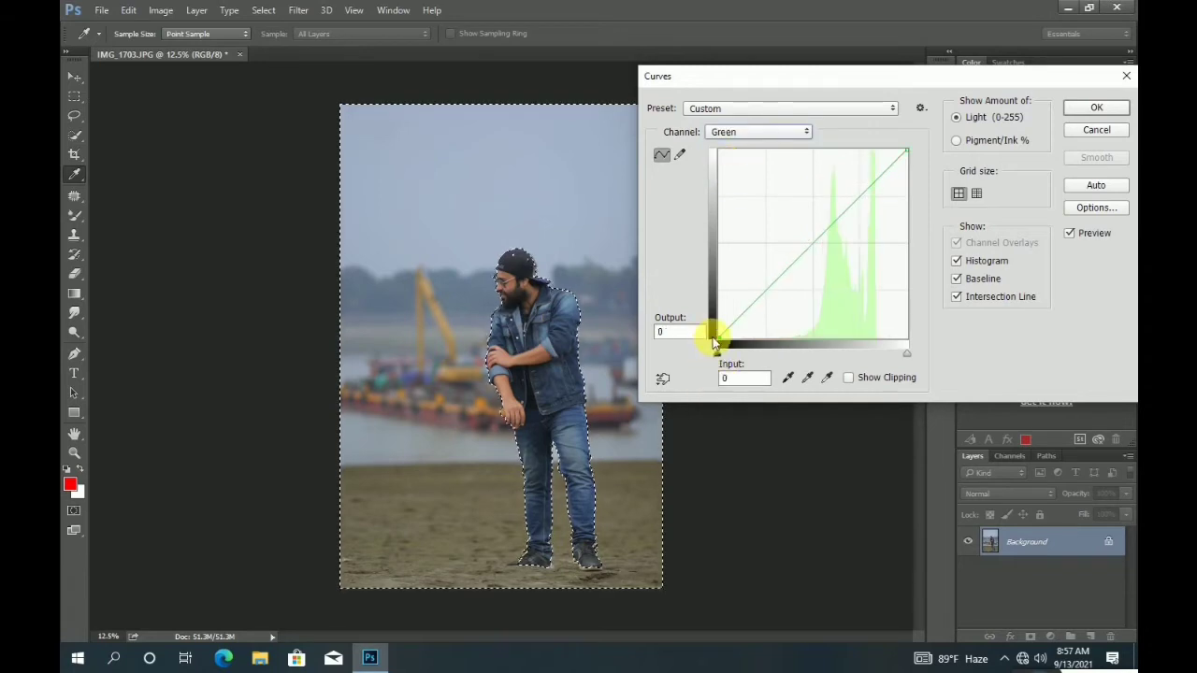
pyautogui.moveTo(717, 335); pyautogui.dragTo(733, 345)
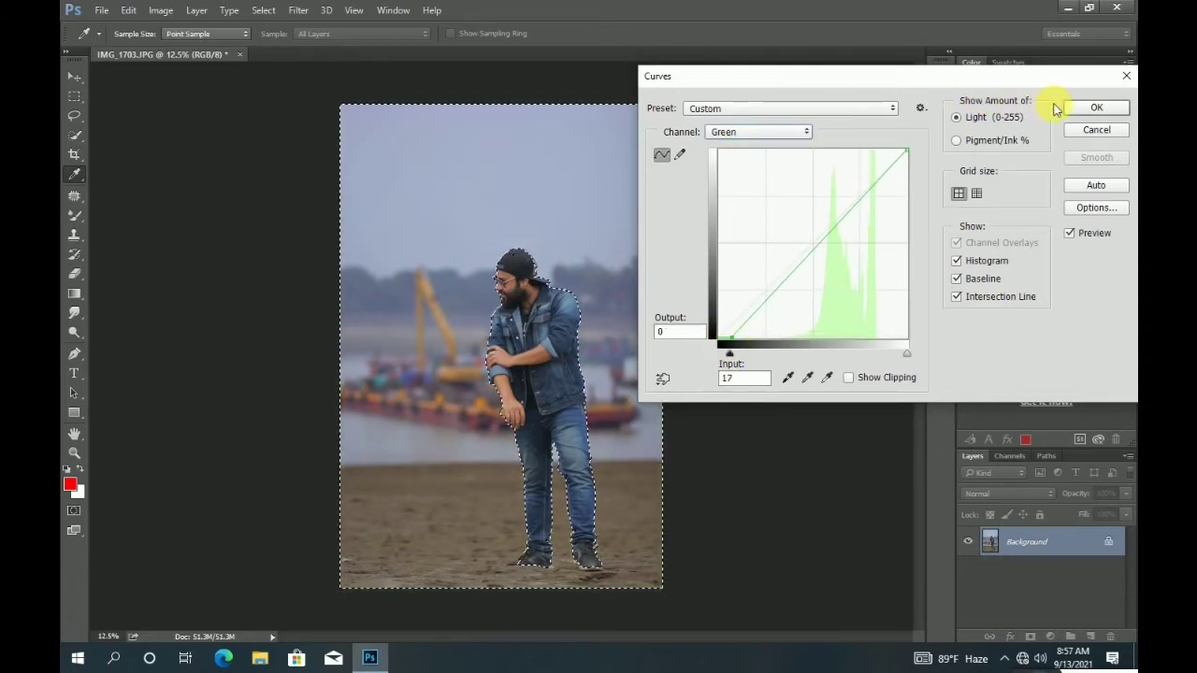
pyautogui.click(1092, 109)
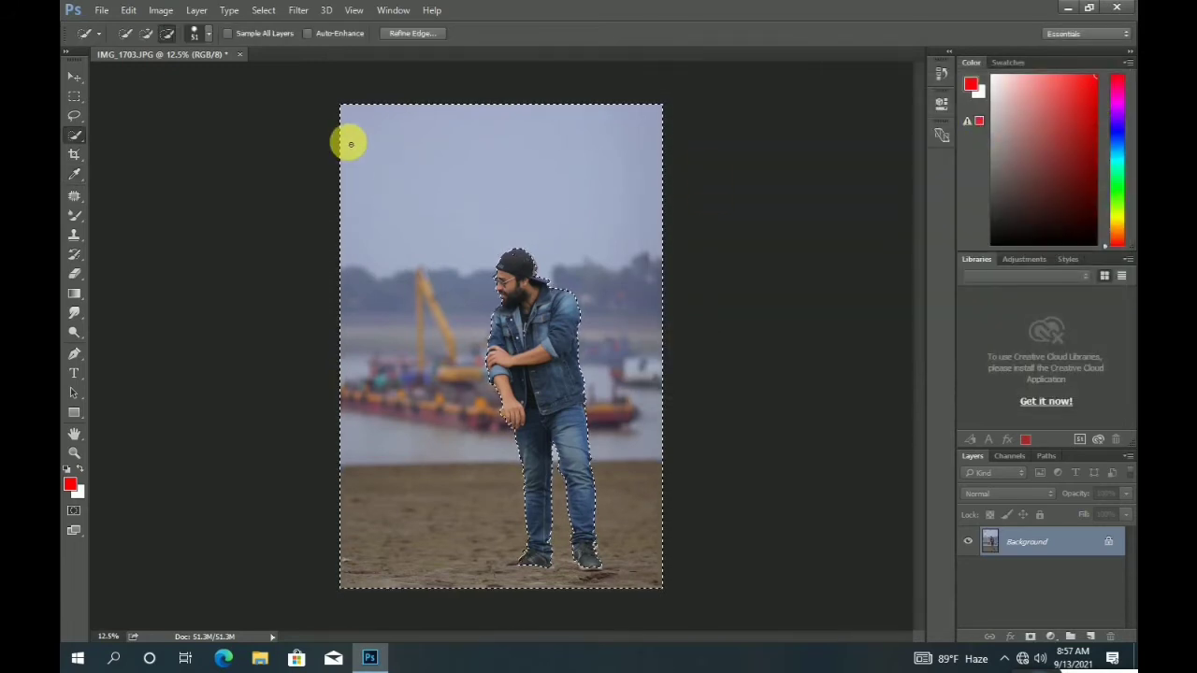
pyautogui.rightClick(450, 173)
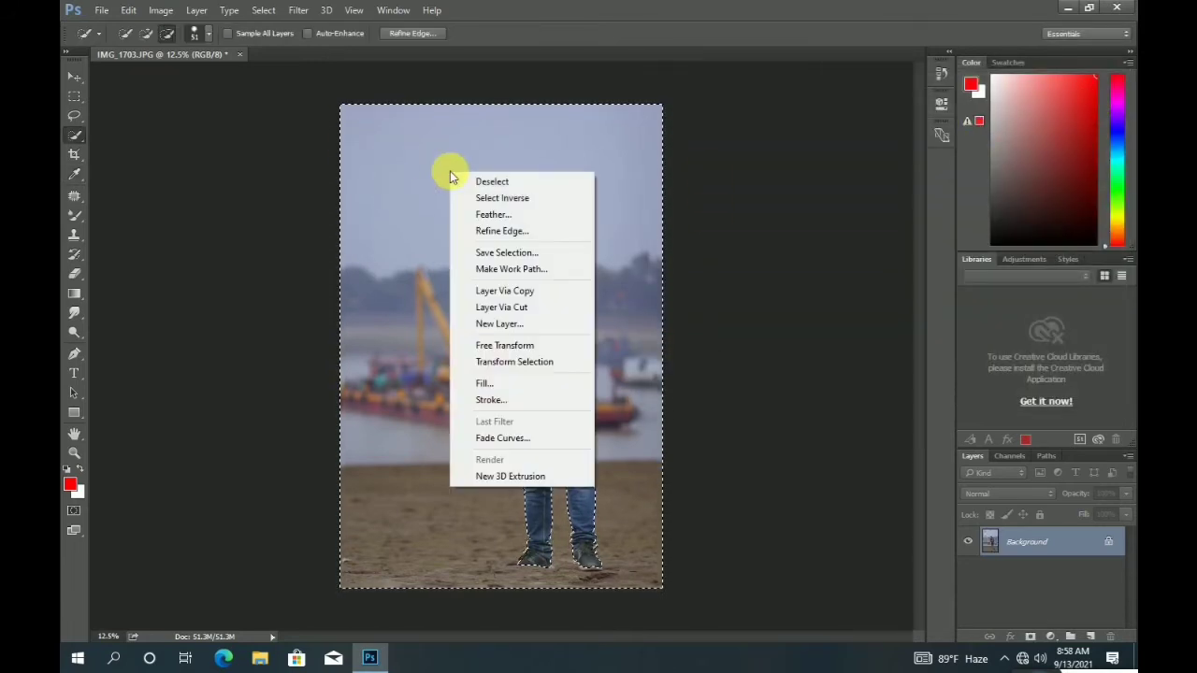
pyautogui.click(510, 182)
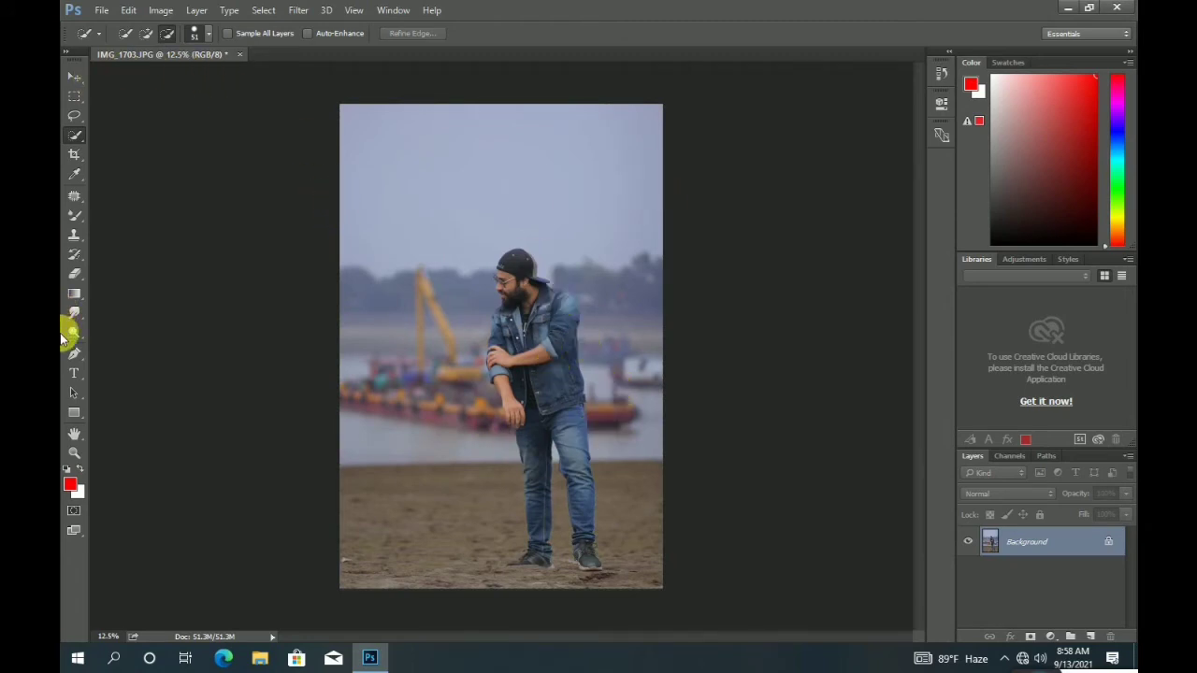
# Smooth the skin on the man's forehead and cheek with a 43 px Mixer Brush.
pyautogui.click(75, 218)
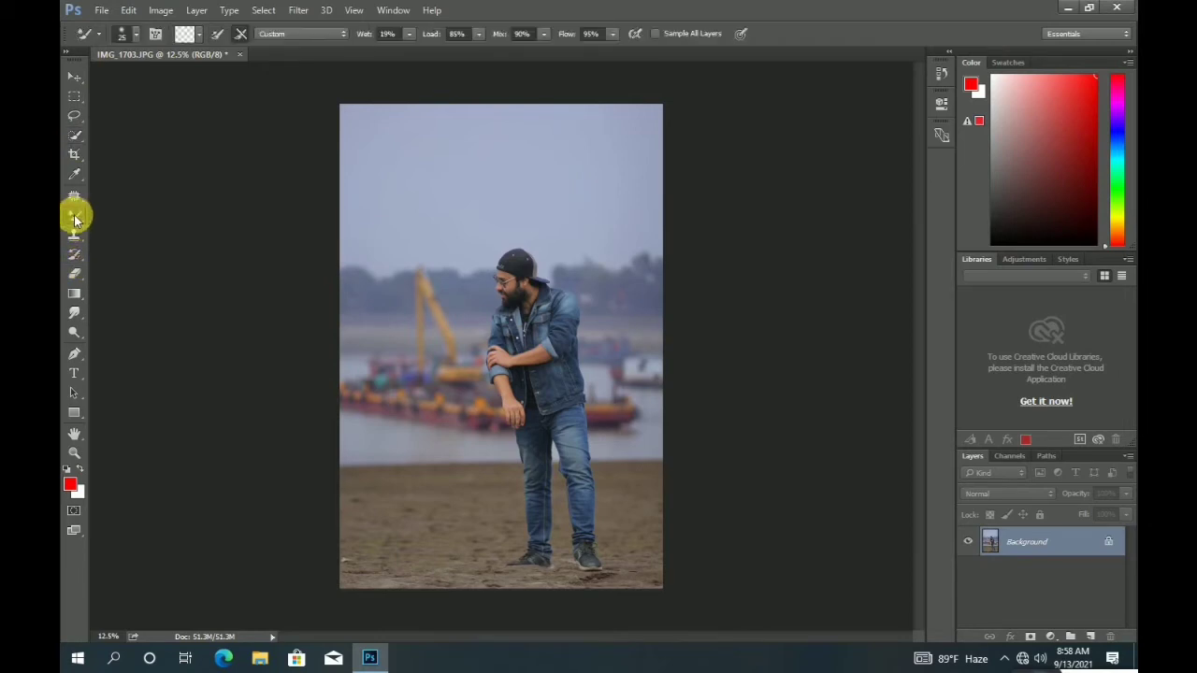
pyautogui.click(75, 452)
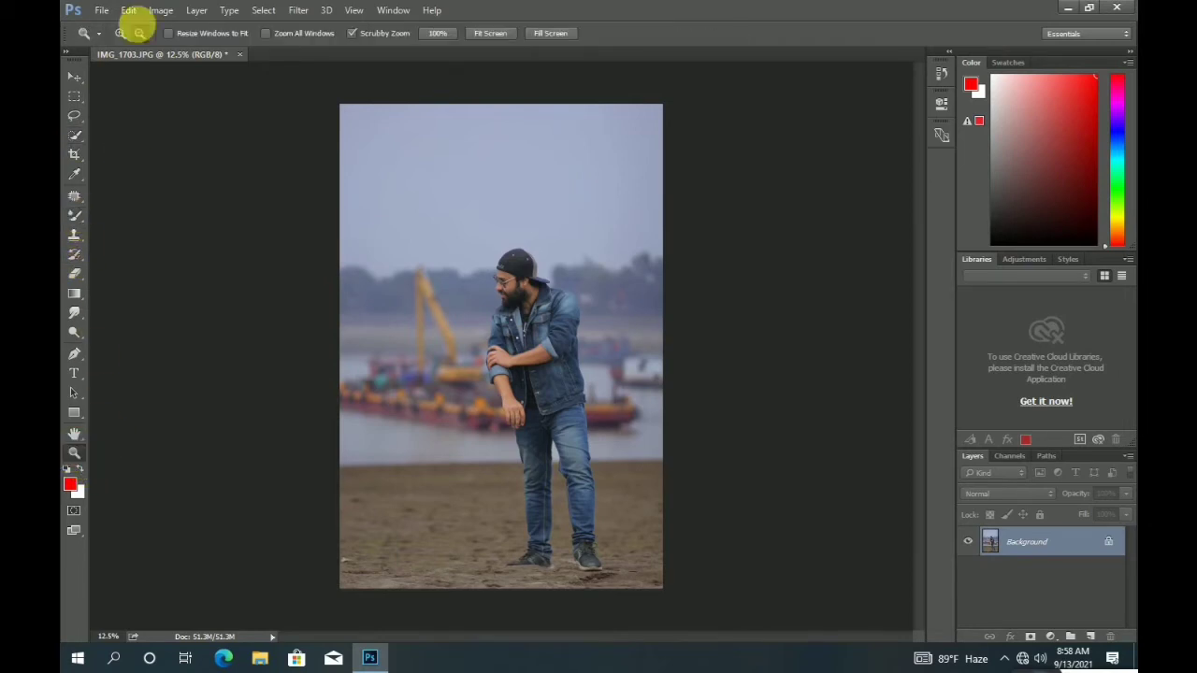
pyautogui.moveTo(508, 268)
pyautogui.mouseDown()
pyautogui.moveTo(526, 273)
pyautogui.moveTo(506, 292)
pyautogui.moveTo(494, 257)
pyautogui.mouseUp()
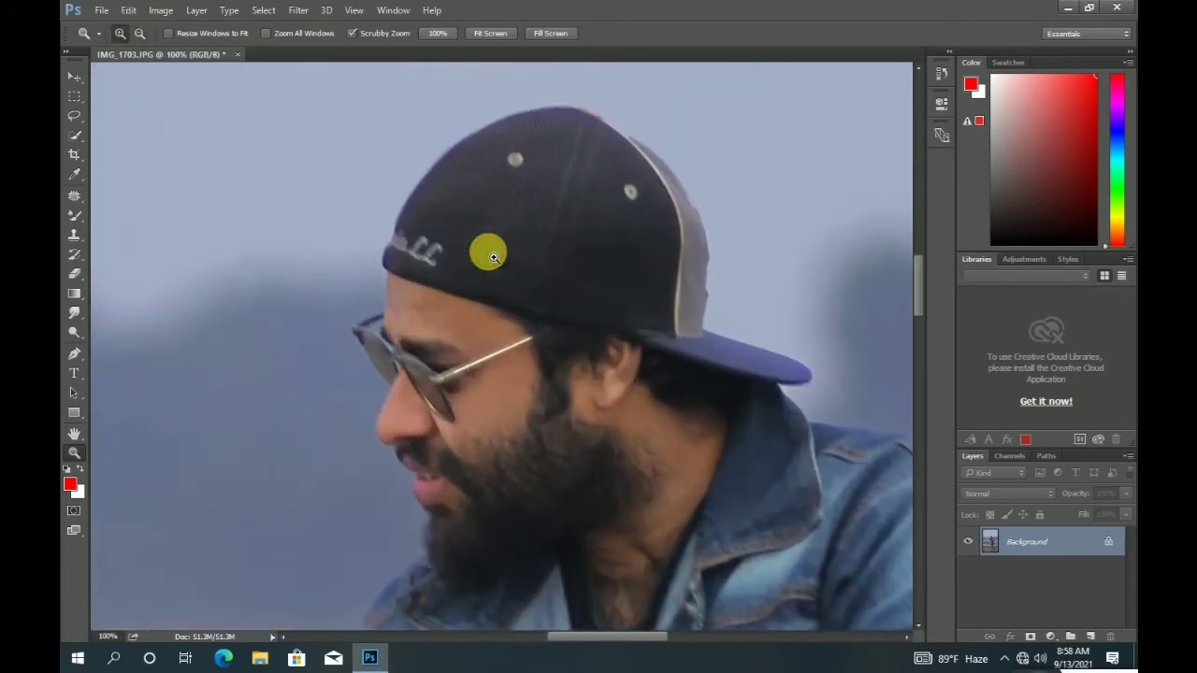
pyautogui.click(77, 215)
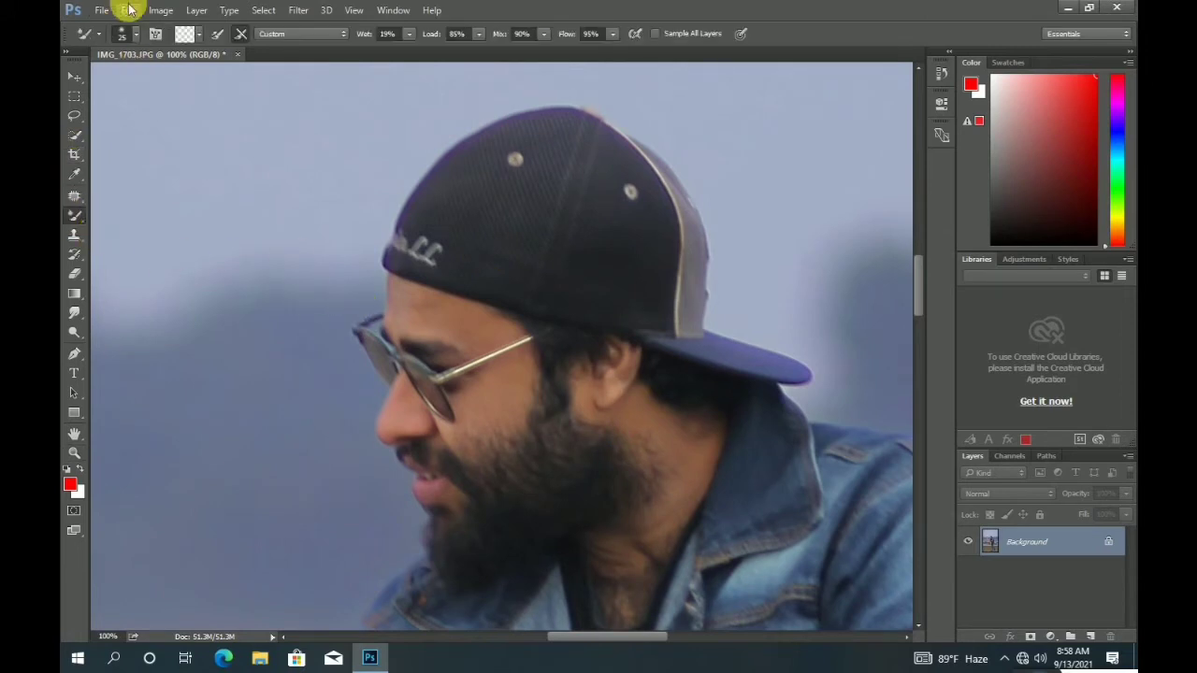
pyautogui.click(134, 37)
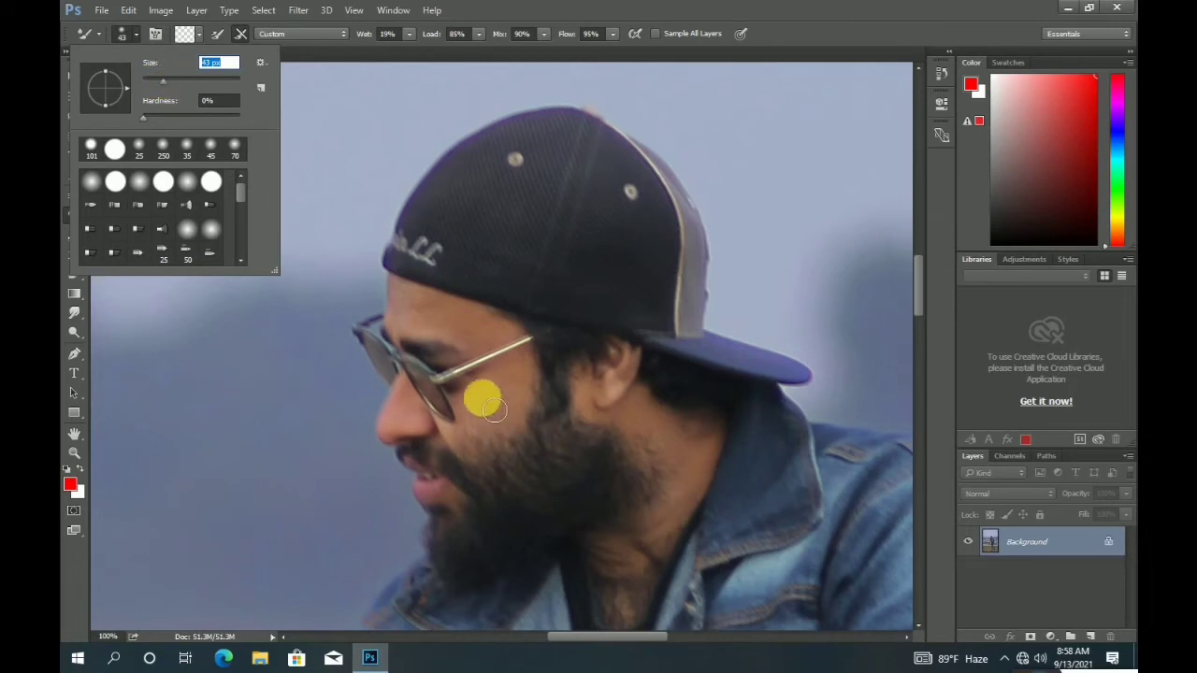
pyautogui.click(402, 309)
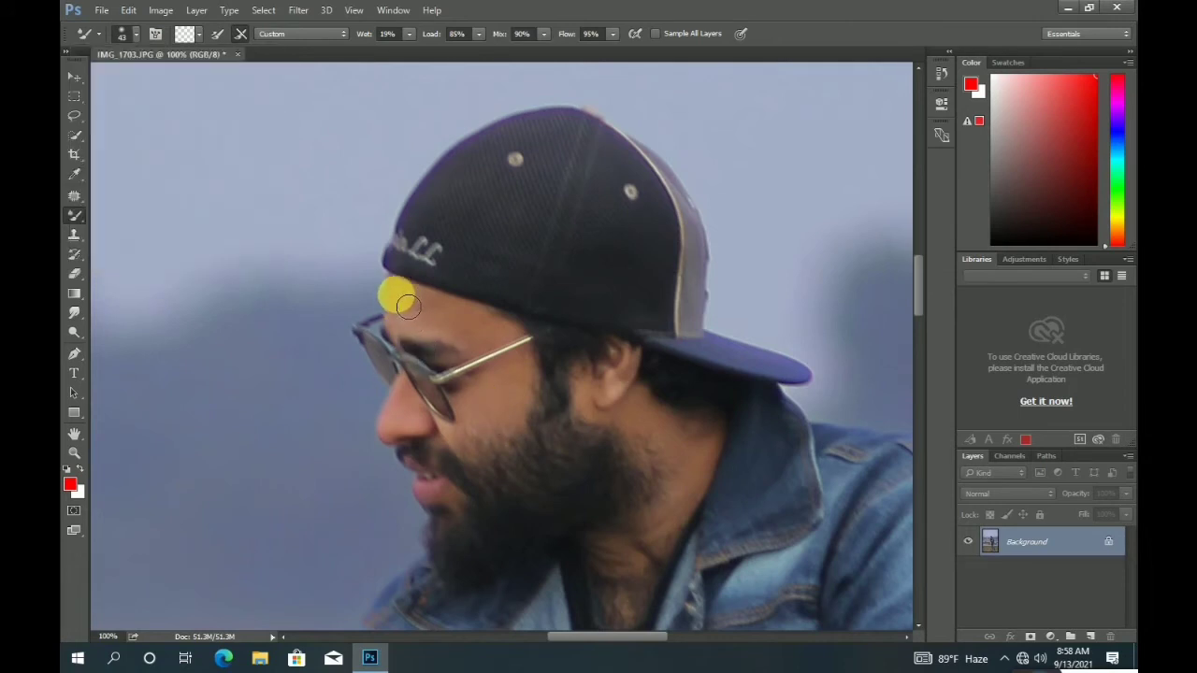
pyautogui.moveTo(408, 306)
pyautogui.mouseDown()
pyautogui.moveTo(475, 326)
pyautogui.moveTo(490, 340)
pyautogui.moveTo(424, 319)
pyautogui.moveTo(458, 325)
pyautogui.moveTo(441, 315)
pyautogui.moveTo(425, 327)
pyautogui.moveTo(411, 317)
pyautogui.moveTo(492, 348)
pyautogui.moveTo(500, 338)
pyautogui.moveTo(487, 351)
pyautogui.moveTo(521, 374)
pyautogui.moveTo(532, 412)
pyautogui.moveTo(496, 455)
pyautogui.moveTo(473, 422)
pyautogui.mouseUp()
# Smooth the cheek skin beside the glasses with a 23 px Mixer Brush and the area near the sideburn with a larger one.
pyautogui.click(136, 35)
pyautogui.moveTo(164, 88); pyautogui.dragTo(158, 88)
pyautogui.moveTo(451, 430)
pyautogui.mouseDown()
pyautogui.moveTo(460, 446)
pyautogui.moveTo(479, 436)
pyautogui.mouseUp()
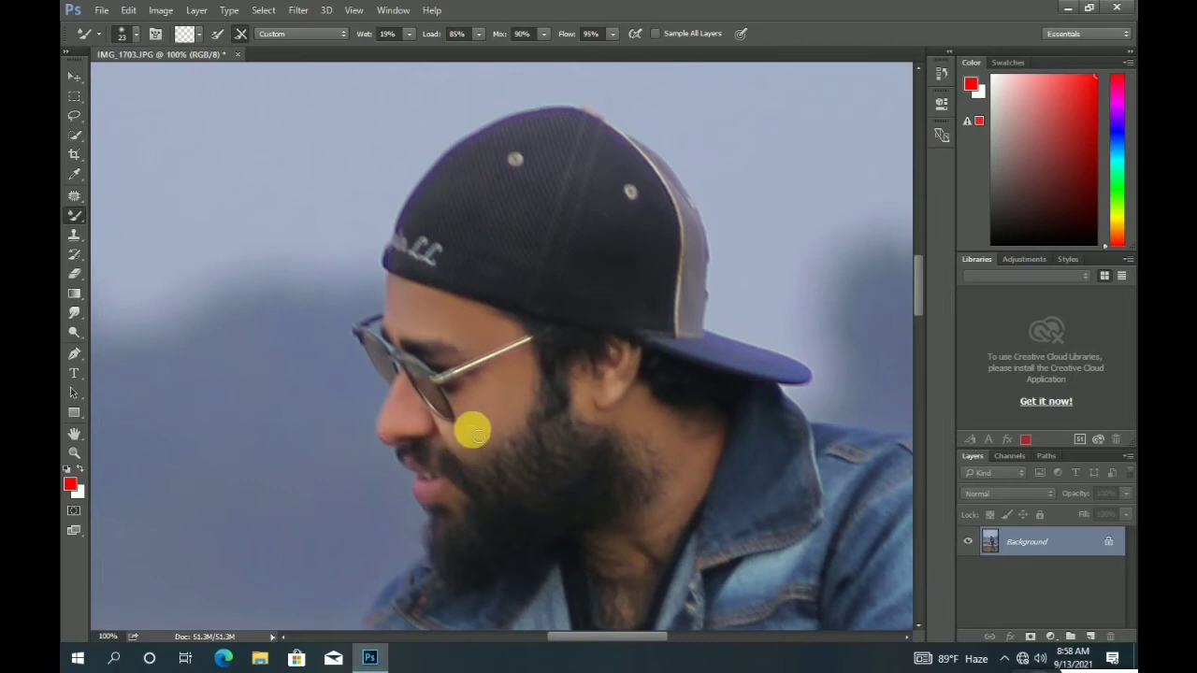
pyautogui.click(136, 35)
pyautogui.moveTo(158, 88); pyautogui.dragTo(166, 88)
pyautogui.moveTo(517, 406)
pyautogui.mouseDown()
pyautogui.moveTo(496, 472)
pyautogui.moveTo(516, 421)
pyautogui.moveTo(492, 473)
pyautogui.moveTo(524, 388)
pyautogui.moveTo(524, 432)
pyautogui.moveTo(532, 393)
pyautogui.mouseUp()
# Soften the upper edge of the beard along the cheek with a 25 px Smudge tool at 50% strength.
pyautogui.rightClick(77, 315)
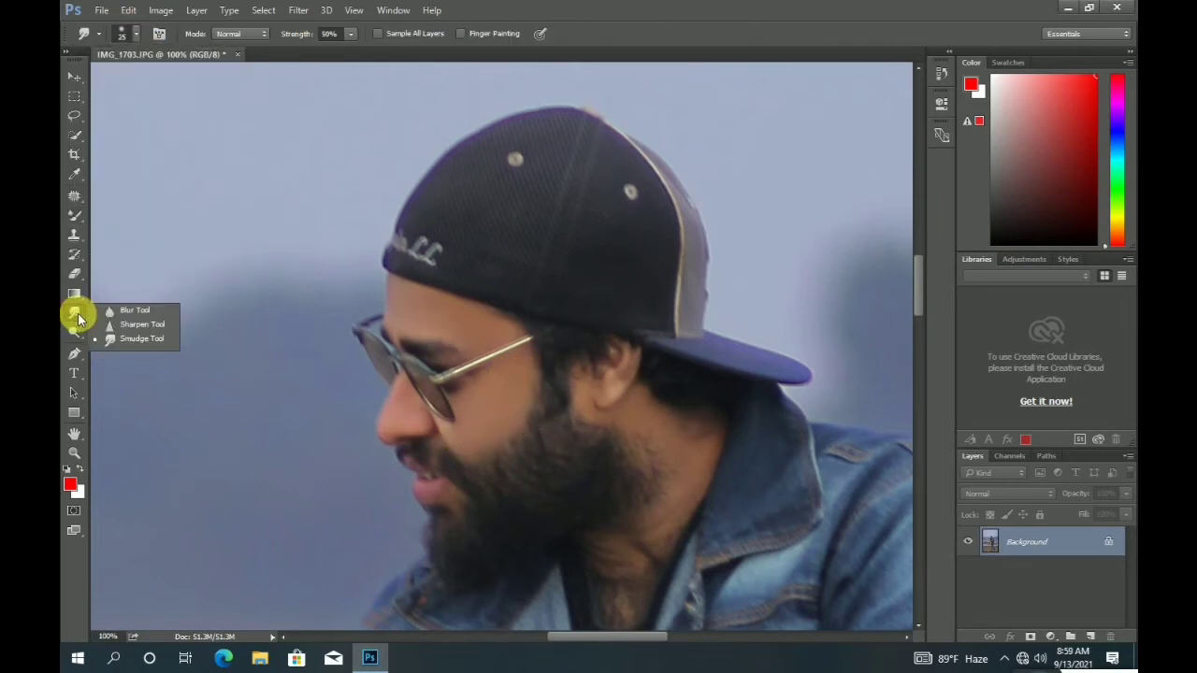
pyautogui.click(140, 338)
pyautogui.moveTo(478, 438)
pyautogui.mouseDown()
pyautogui.moveTo(479, 456)
pyautogui.moveTo(525, 430)
pyautogui.mouseUp()
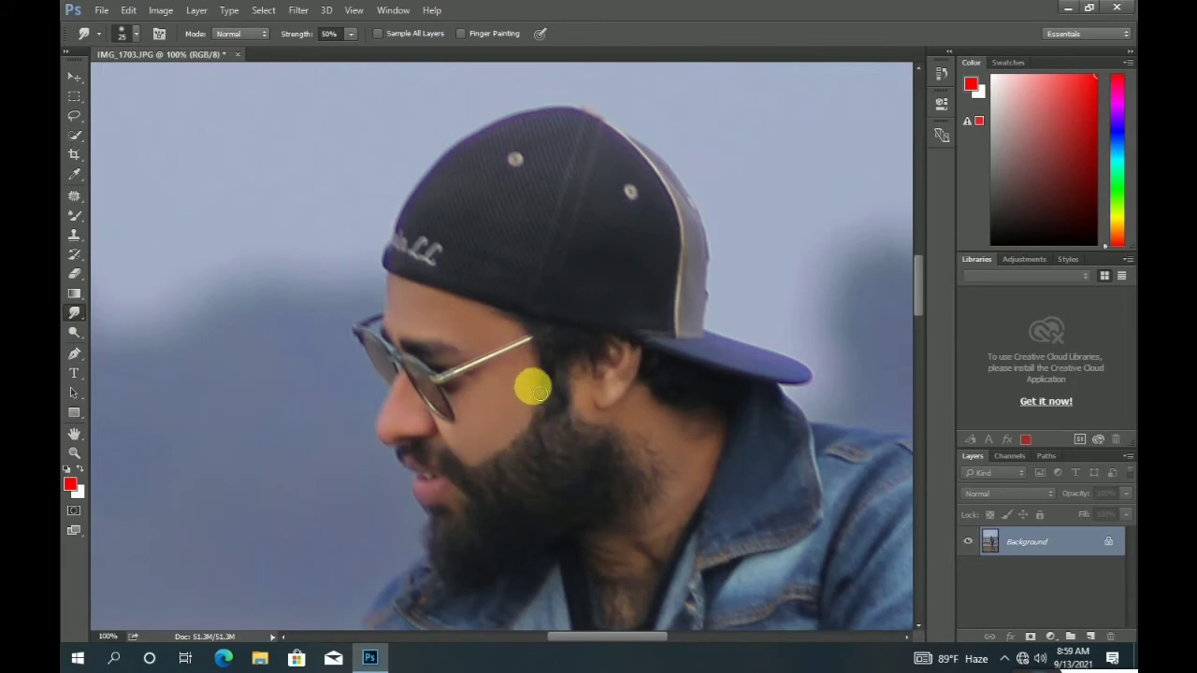
# Smooth the neck behind the beard with a 55 px Mixer Brush and a 38 px Smudge tool.
pyautogui.click(74, 214)
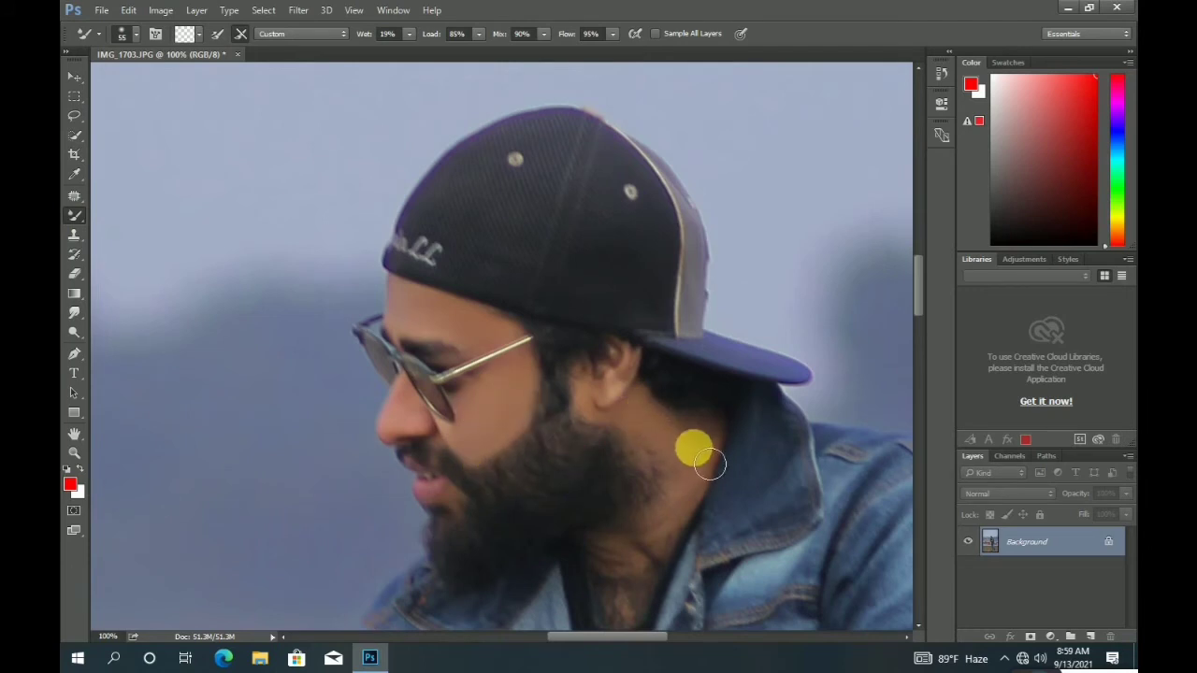
pyautogui.click(75, 313)
pyautogui.click(136, 35)
pyautogui.click(660, 422)
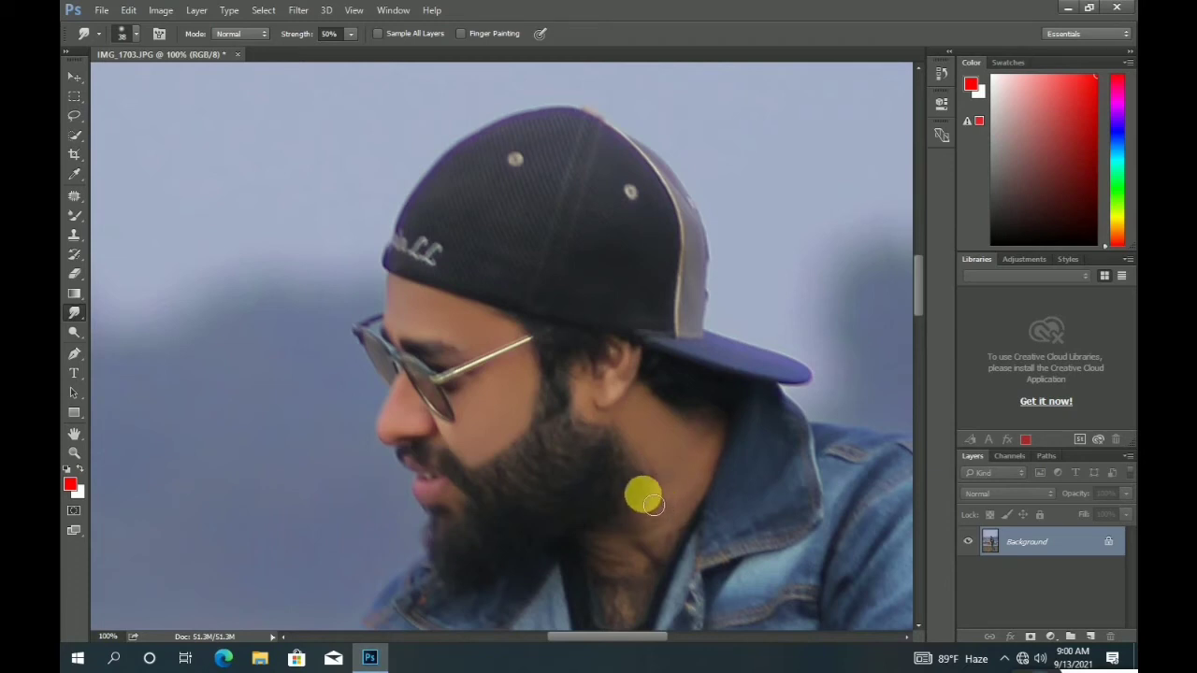
# Smooth the lower neck with the Mixer Brush, and the nose with a resized brush tip.
pyautogui.press('b')
pyautogui.moveTo(684, 482)
pyautogui.mouseDown()
pyautogui.moveTo(656, 523)
pyautogui.moveTo(662, 474)
pyautogui.moveTo(711, 490)
pyautogui.moveTo(651, 558)
pyautogui.moveTo(641, 600)
pyautogui.moveTo(689, 520)
pyautogui.moveTo(663, 494)
pyautogui.moveTo(657, 563)
pyautogui.moveTo(641, 535)
pyautogui.moveTo(643, 589)
pyautogui.mouseUp()
pyautogui.click(123, 37)
pyautogui.click(158, 79)
pyautogui.moveTo(419, 409)
pyautogui.mouseDown()
pyautogui.moveTo(406, 395)
pyautogui.moveTo(388, 426)
pyautogui.mouseUp()
# Blend the edge of the beard from the mouth to below the ear with a 21 px Mixer Brush.
pyautogui.click(133, 36)
pyautogui.click(155, 79)
pyautogui.moveTo(445, 459)
pyautogui.mouseDown()
pyautogui.moveTo(398, 438)
pyautogui.moveTo(428, 411)
pyautogui.moveTo(480, 515)
pyautogui.moveTo(457, 499)
pyautogui.moveTo(559, 497)
pyautogui.moveTo(604, 444)
pyautogui.mouseUp()
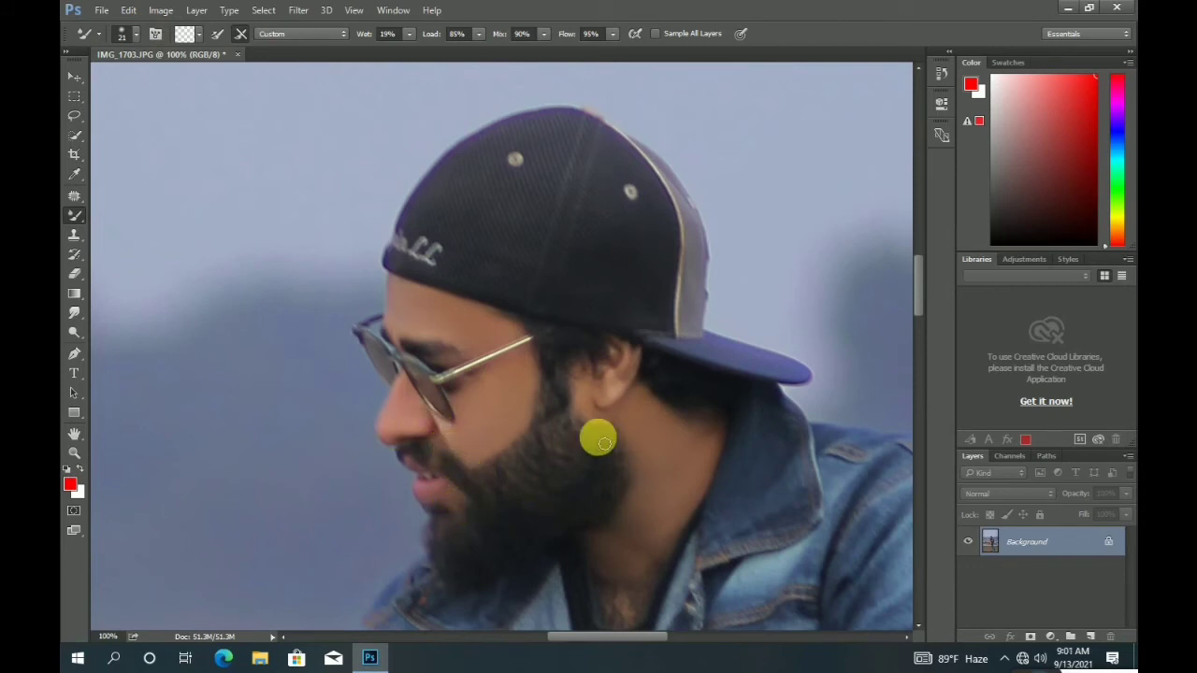
# Open the Camera Raw filter on the whole photo and cool the white balance to Temperature -13.
pyautogui.click(73, 453)
pyautogui.click(141, 34)
pyautogui.click(502, 389)
pyautogui.click(502, 389)
pyautogui.click(502, 389)
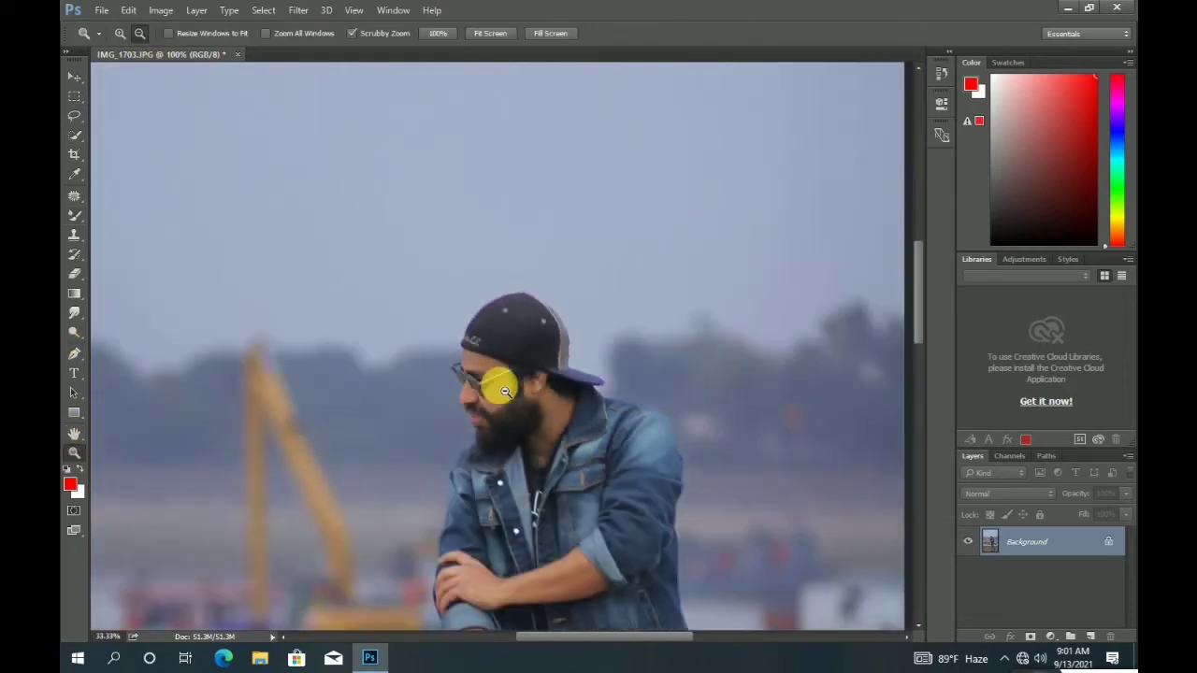
pyautogui.click(502, 388)
pyautogui.click(523, 467)
pyautogui.click(529, 459)
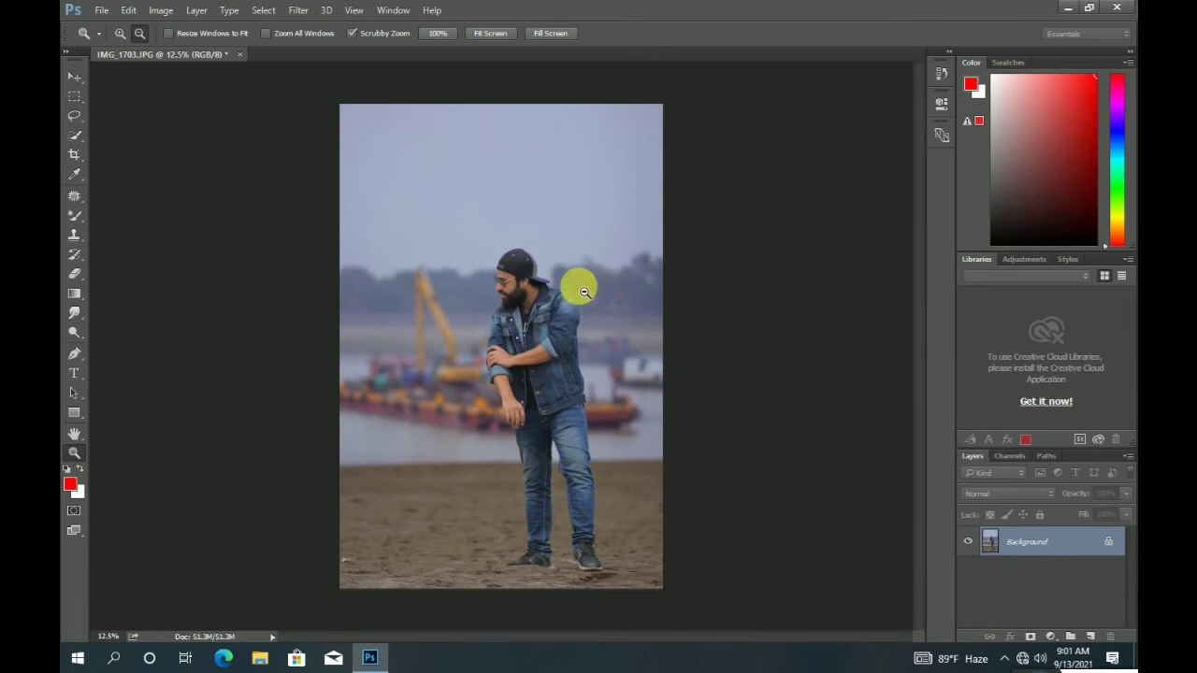
pyautogui.click(298, 10)
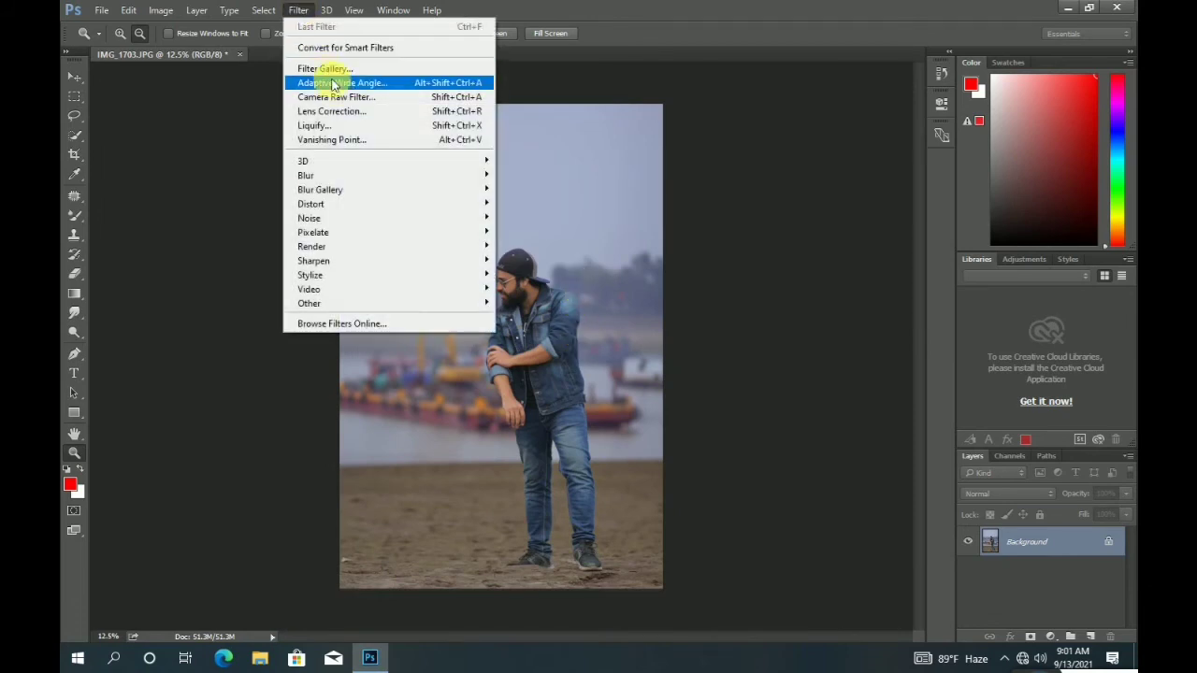
pyautogui.click(371, 98)
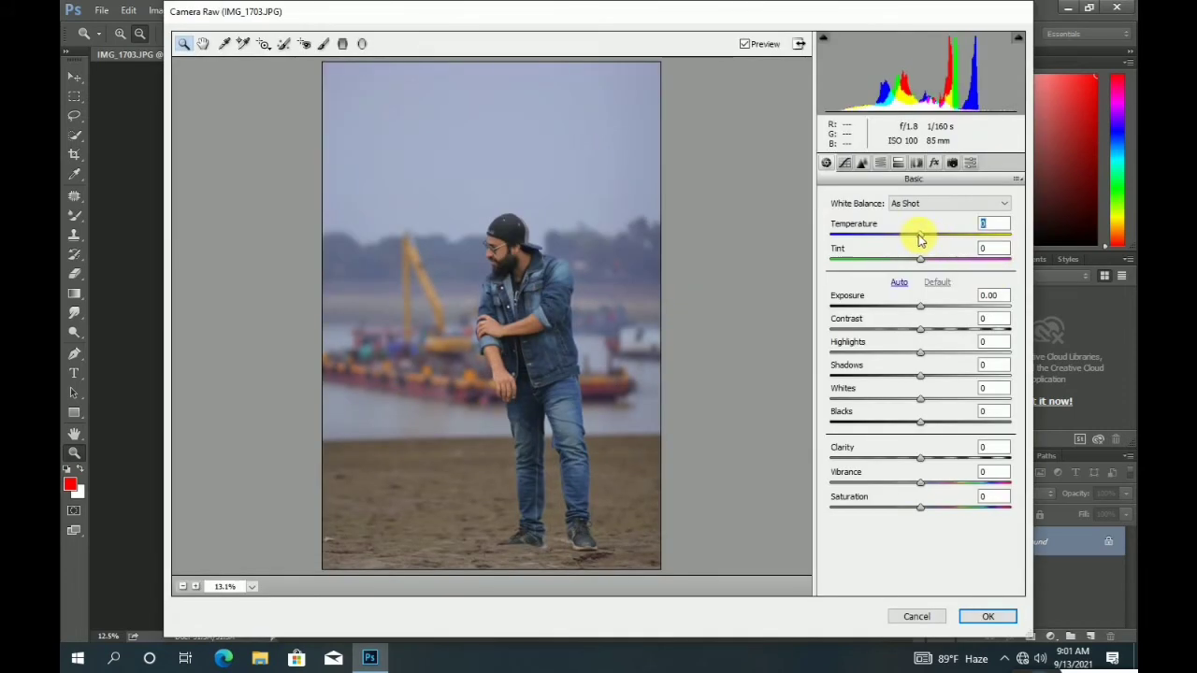
pyautogui.moveTo(920, 239); pyautogui.dragTo(909, 241)
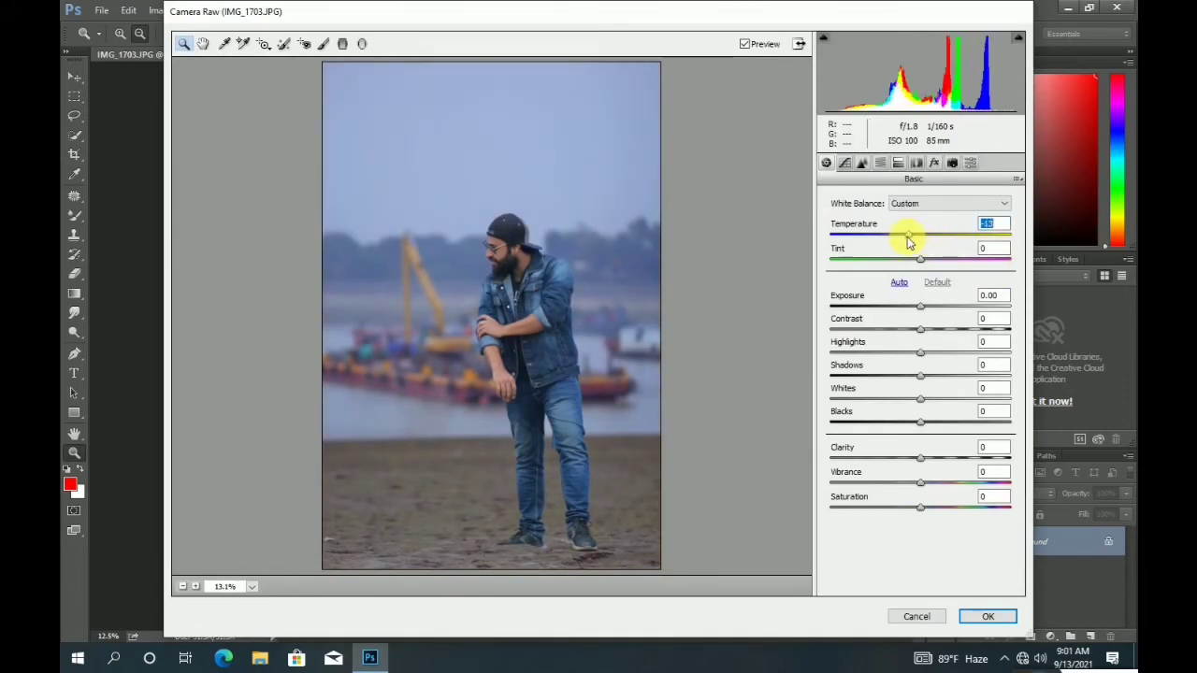
# Deepen the blue tones in HSL by setting Blues saturation to +43 and Blues luminance to -30.
pyautogui.click(883, 163)
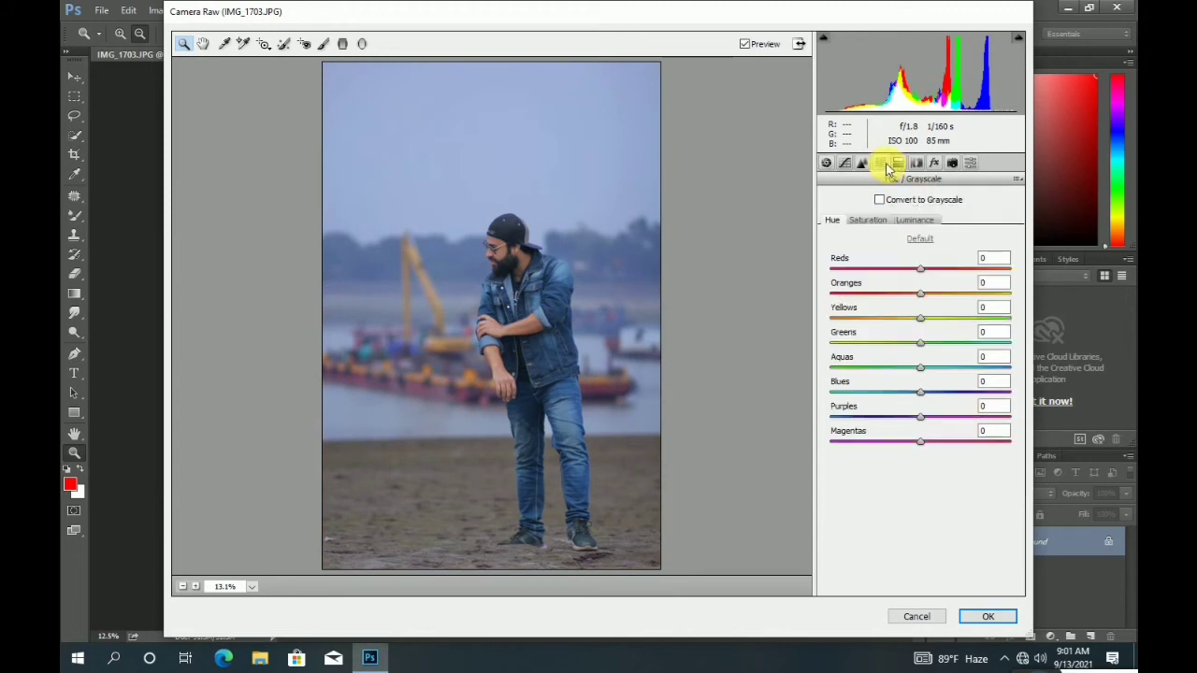
pyautogui.click(878, 220)
pyautogui.moveTo(925, 394); pyautogui.dragTo(963, 398)
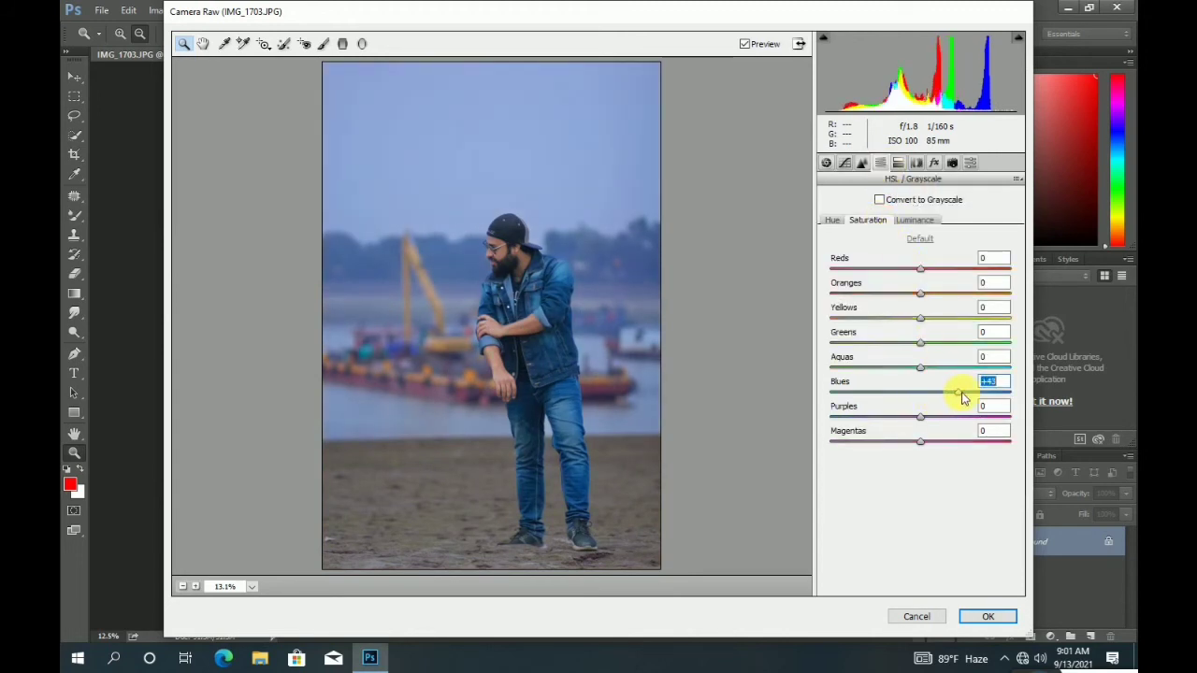
pyautogui.click(921, 221)
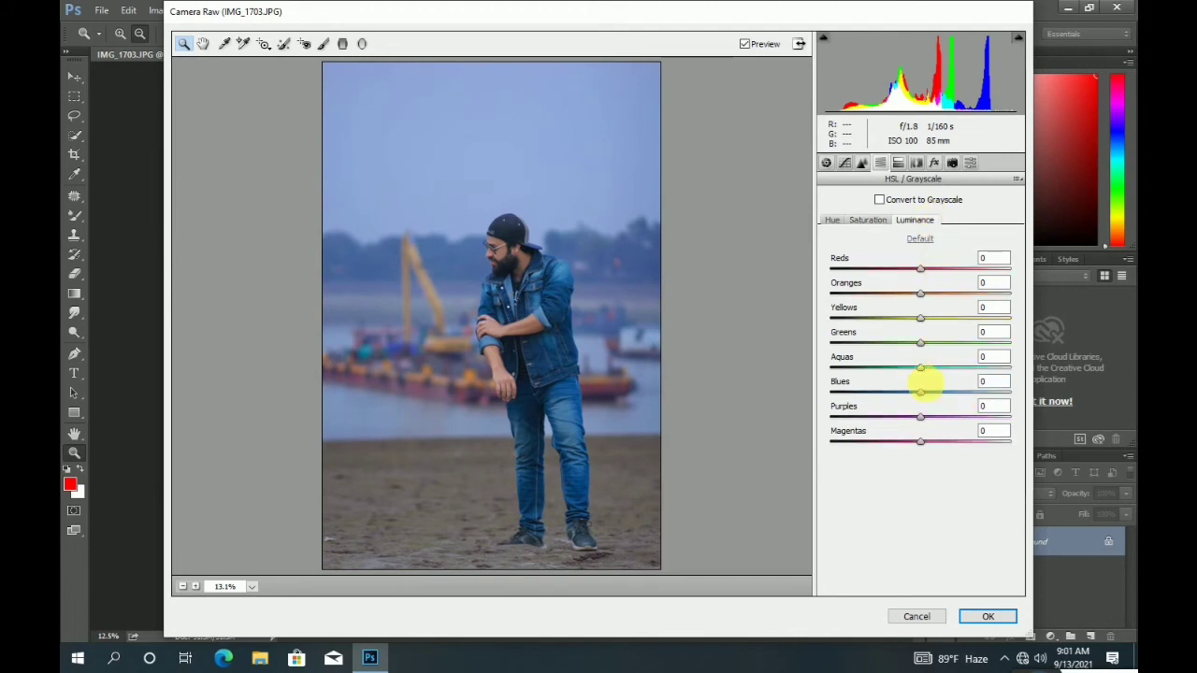
pyautogui.moveTo(926, 393); pyautogui.dragTo(904, 393)
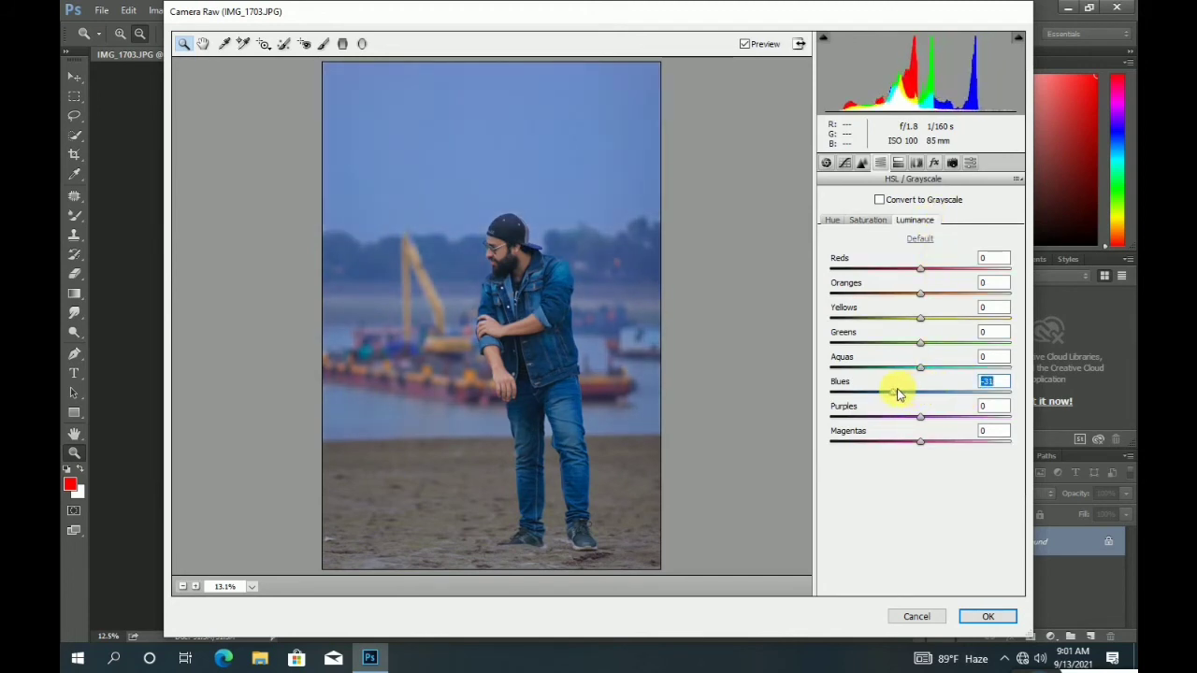
# Adjust the warm tones in HSL: Oranges luminance +23, Reds saturation +46 and Oranges saturation -10.
pyautogui.moveTo(920, 294); pyautogui.dragTo(952, 298)
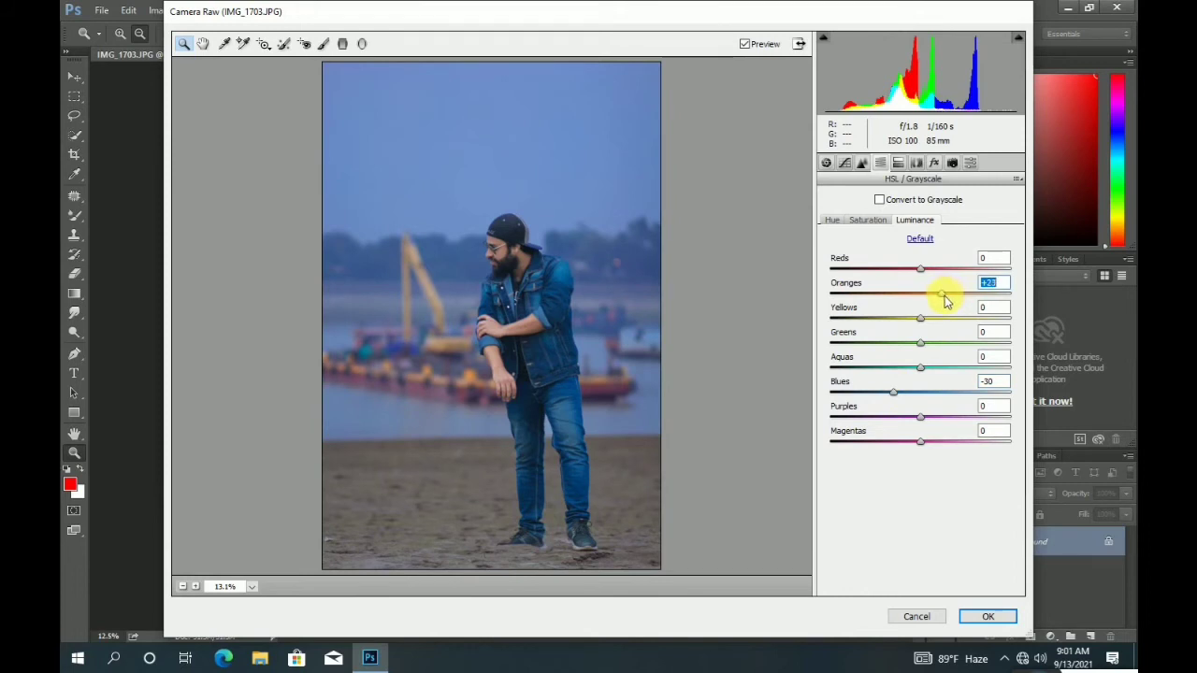
pyautogui.click(874, 221)
pyautogui.moveTo(923, 273); pyautogui.dragTo(966, 274)
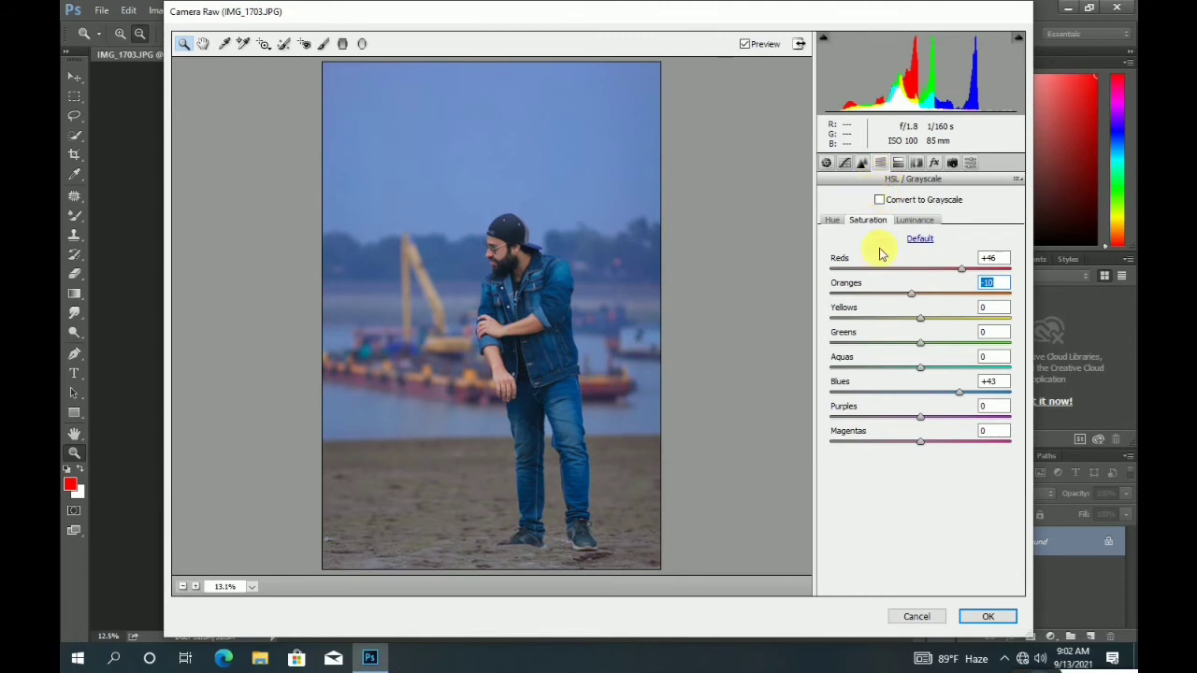
pyautogui.click(916, 220)
# Set the basic tone adjustments to Highlights -42, Shadows +28, Blacks +17 and Clarity +30.
pyautogui.click(826, 164)
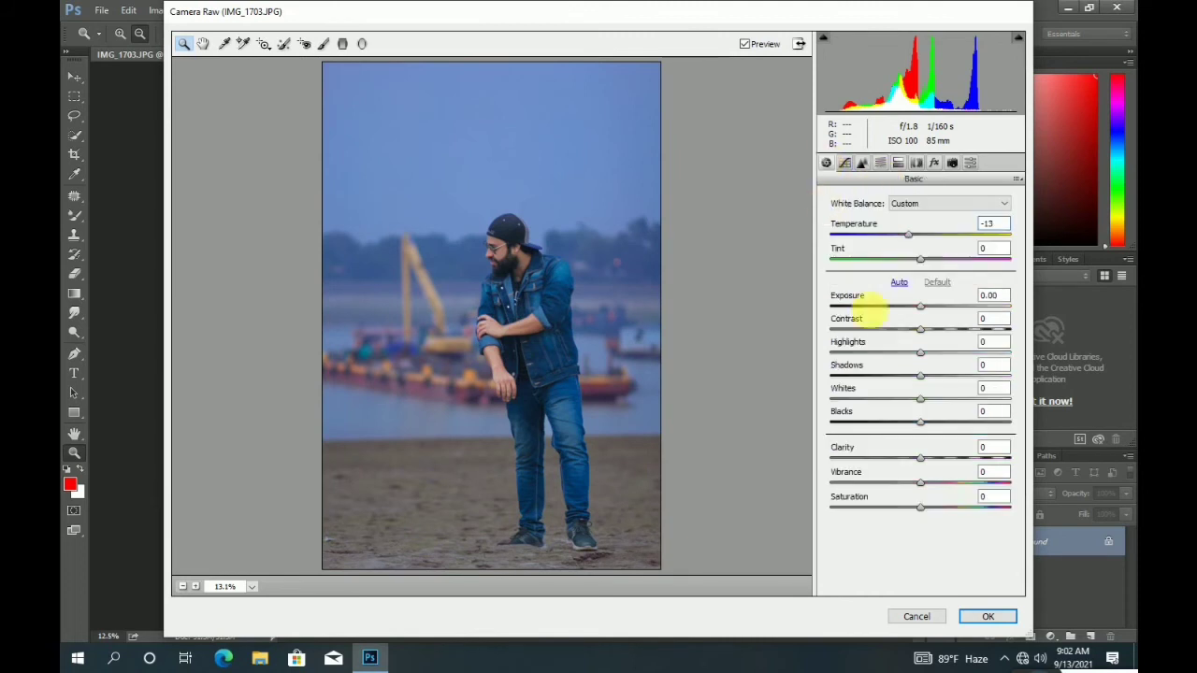
pyautogui.moveTo(922, 358); pyautogui.dragTo(945, 376)
pyautogui.moveTo(921, 424); pyautogui.dragTo(950, 461)
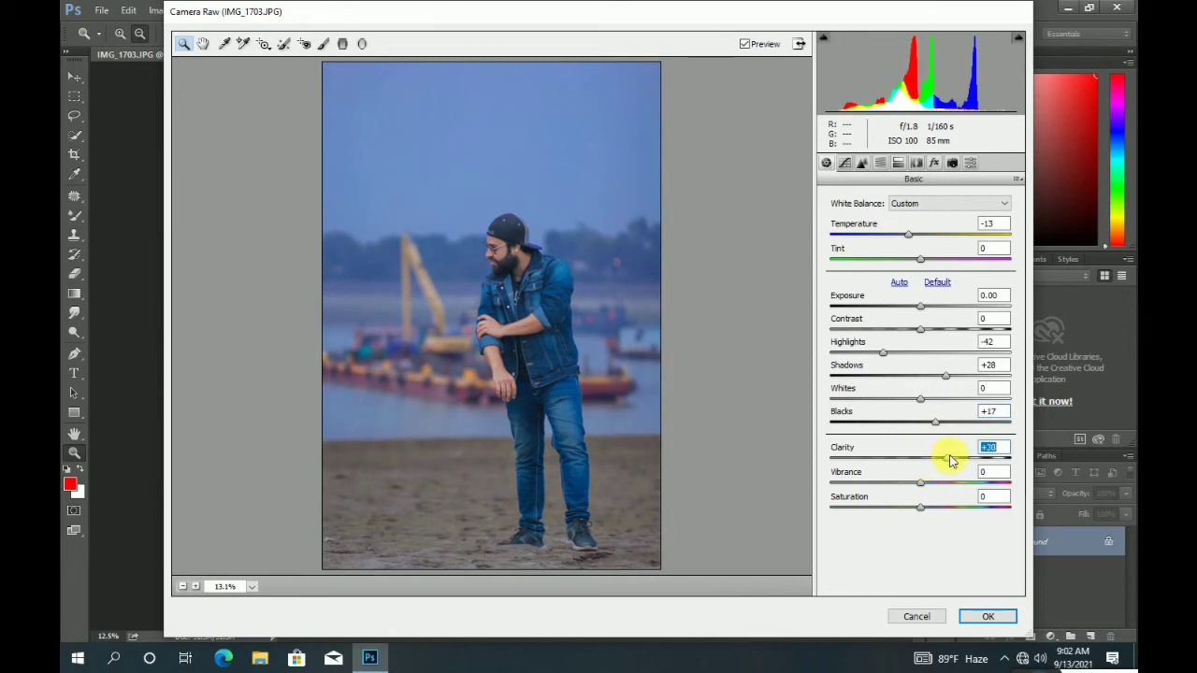
# Add a Highlight Priority post-crop vignette with Amount -20, Midpoint 28, Roundness +73 and Feather 75.
pyautogui.click(934, 164)
pyautogui.moveTo(921, 357); pyautogui.dragTo(983, 402)
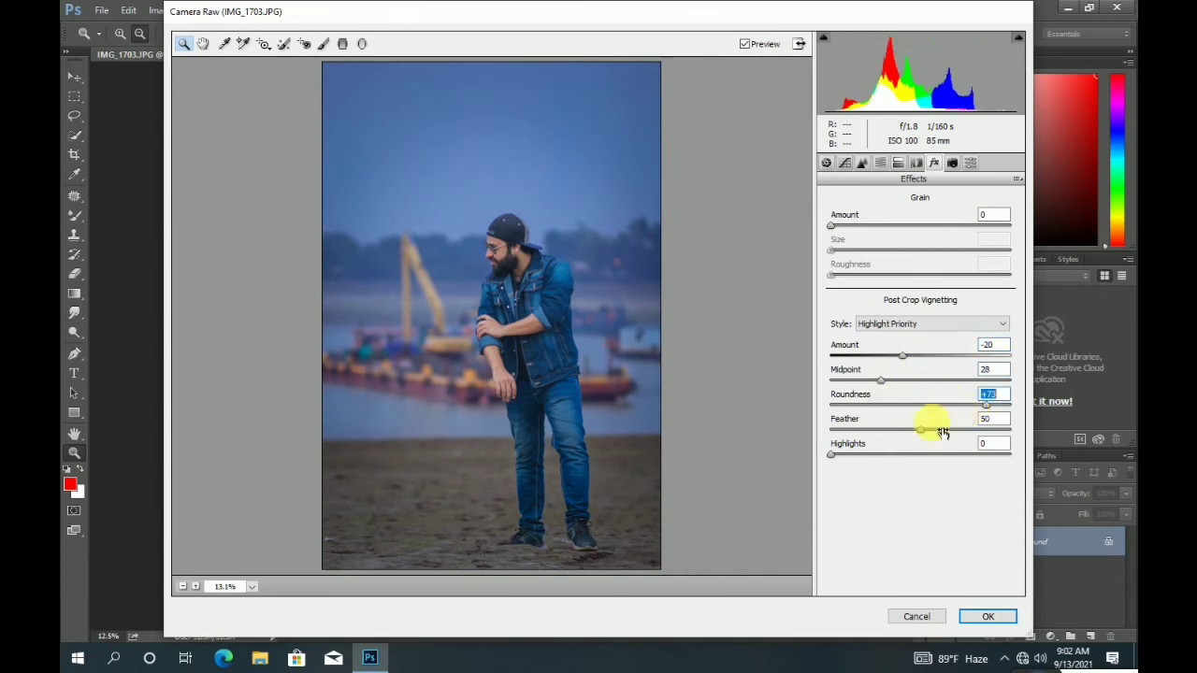
pyautogui.moveTo(920, 429); pyautogui.dragTo(965, 431)
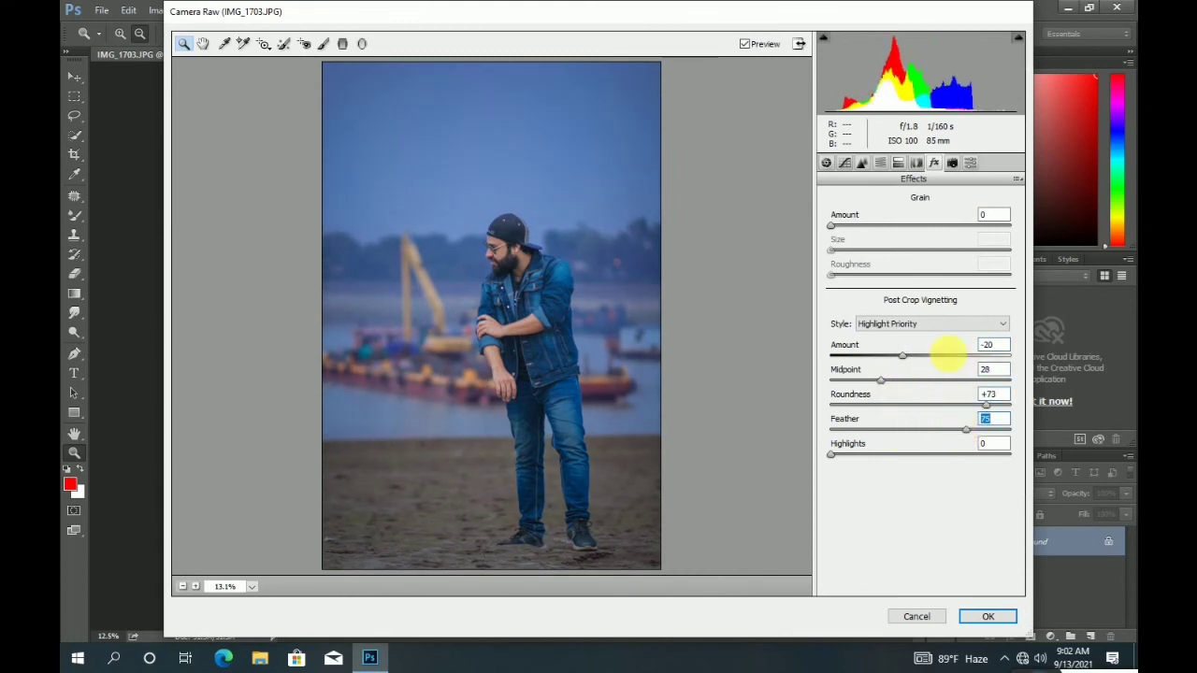
# Set the parametric tone curve to Highlights +12, Lights +6, Darks -15 and Shadows -18, and apply the Camera Raw filter.
pyautogui.click(845, 163)
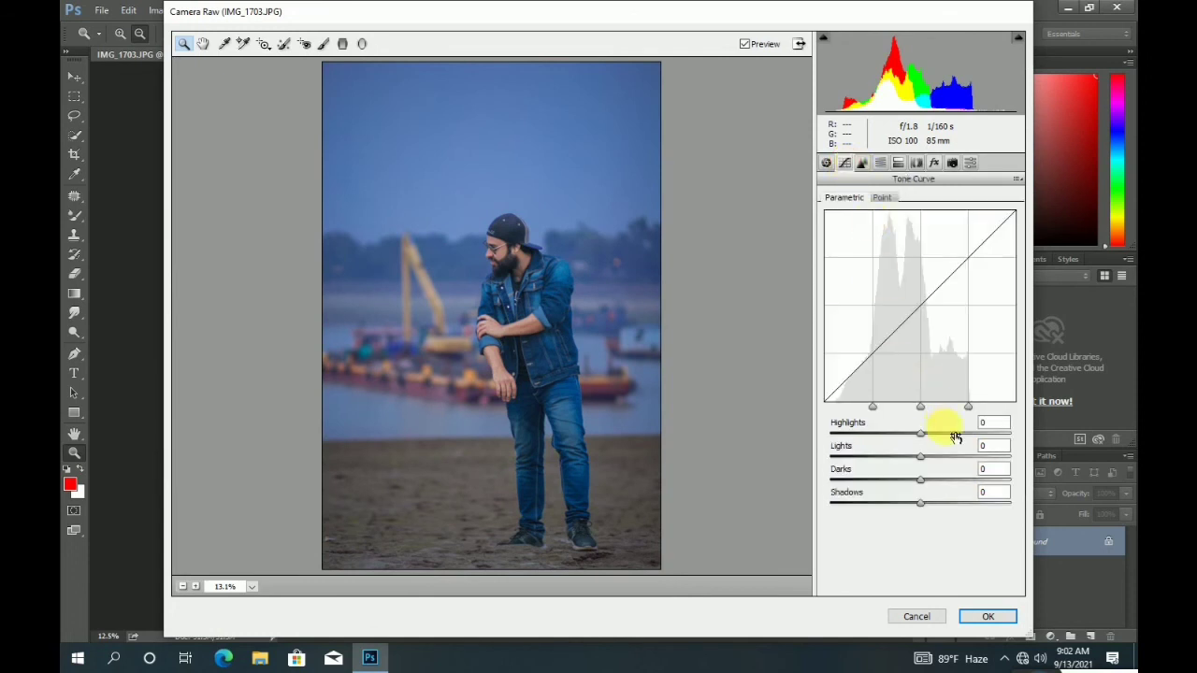
pyautogui.moveTo(919, 455)
pyautogui.mouseDown()
pyautogui.moveTo(899, 459)
pyautogui.moveTo(912, 458)
pyautogui.moveTo(903, 436)
pyautogui.moveTo(931, 435)
pyautogui.mouseUp()
pyautogui.moveTo(919, 484); pyautogui.dragTo(903, 505)
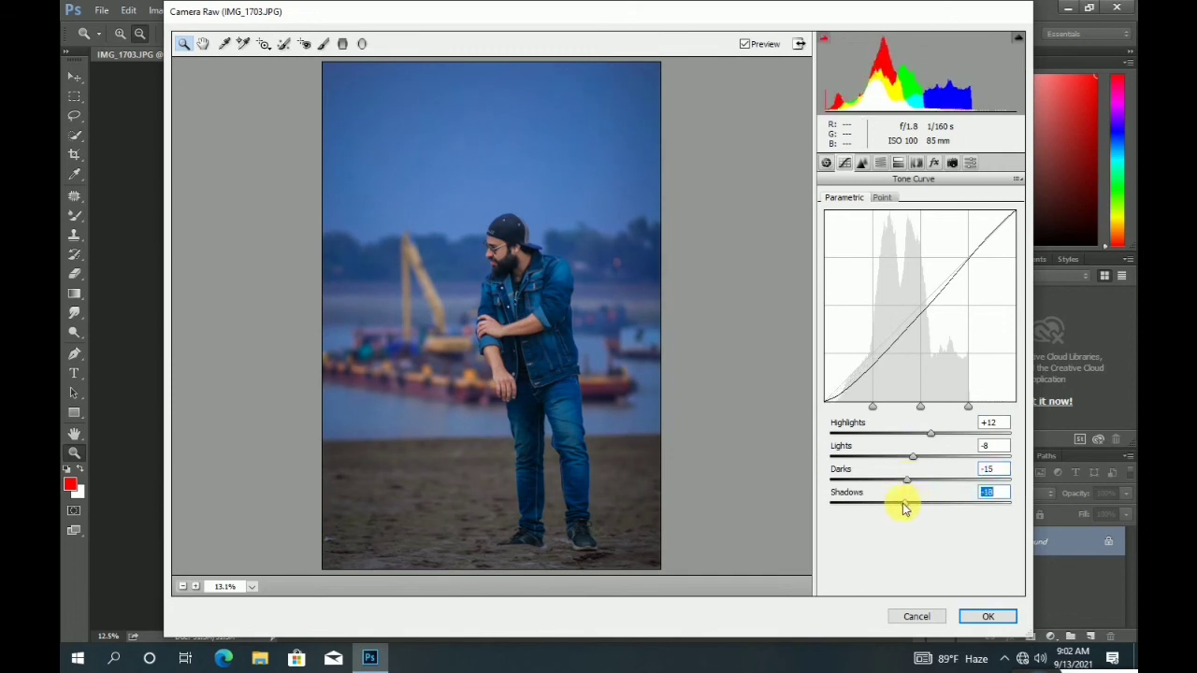
pyautogui.moveTo(915, 460); pyautogui.dragTo(928, 462)
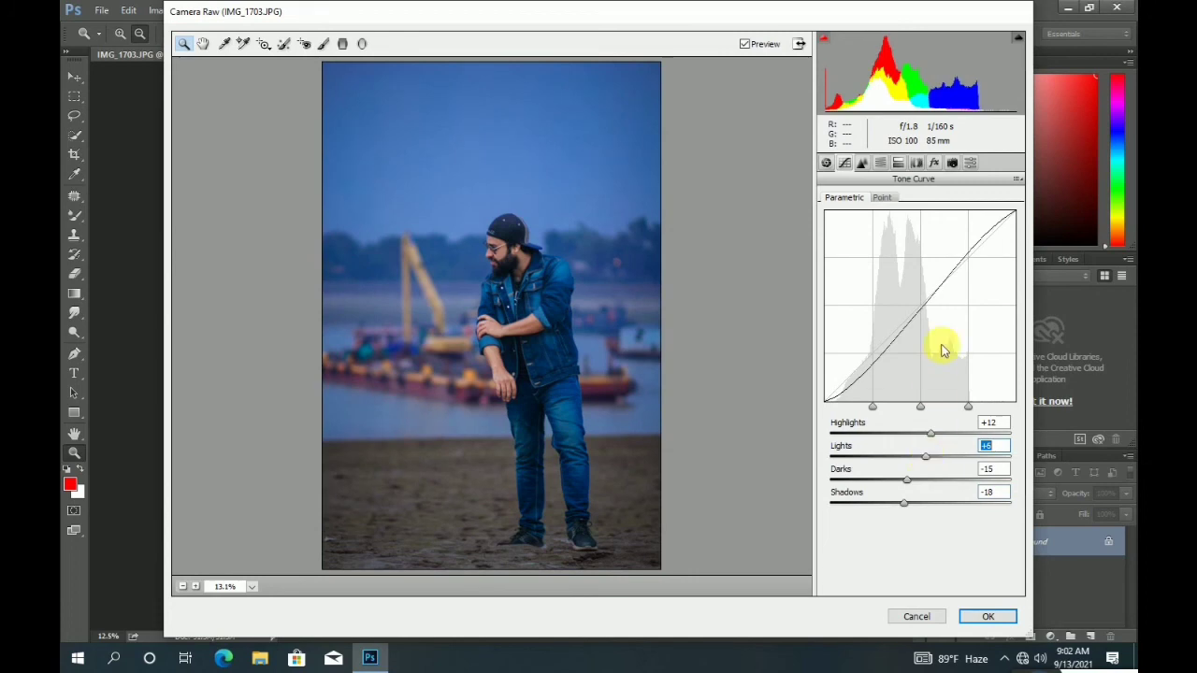
pyautogui.click(987, 616)
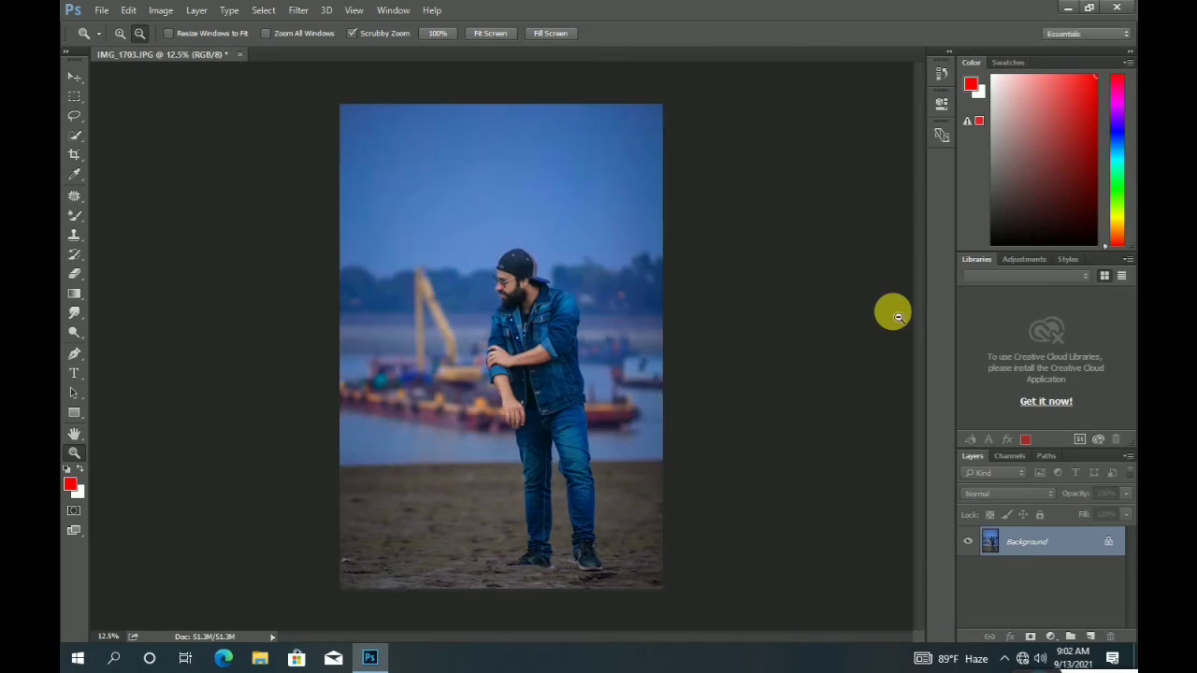
# Inspect the graded portrait up close around the man's face and jacket, and review the full image.
pyautogui.click(507, 285)
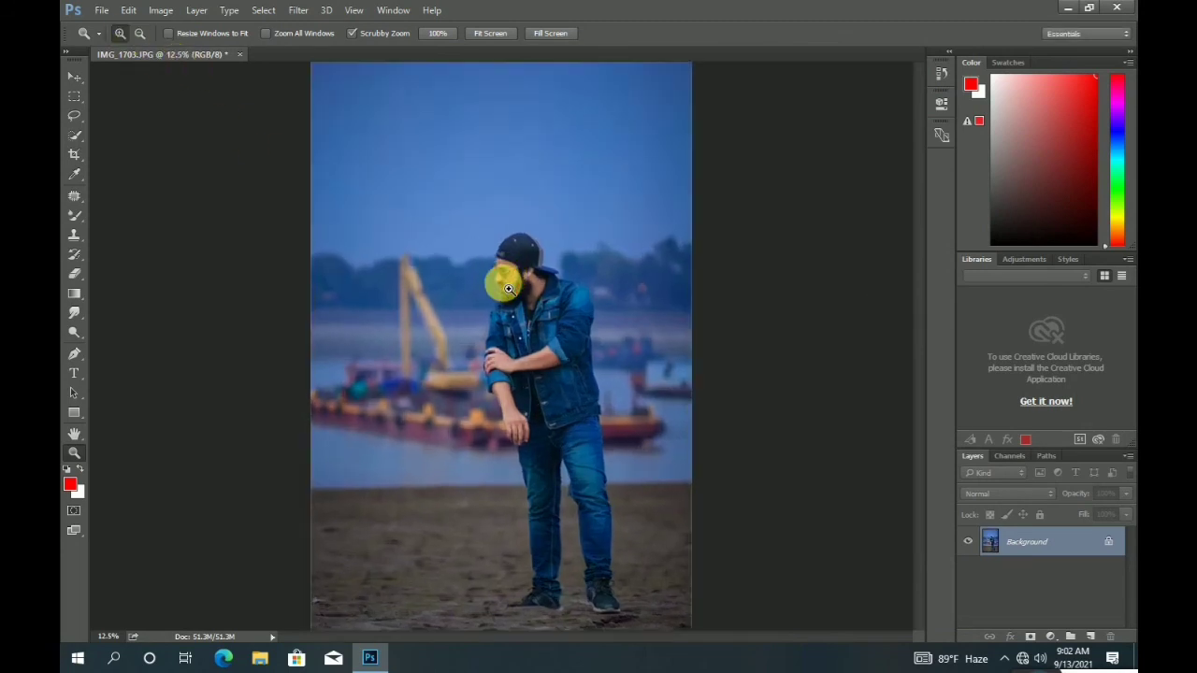
pyautogui.click(510, 285)
pyautogui.click(514, 286)
pyautogui.click(520, 288)
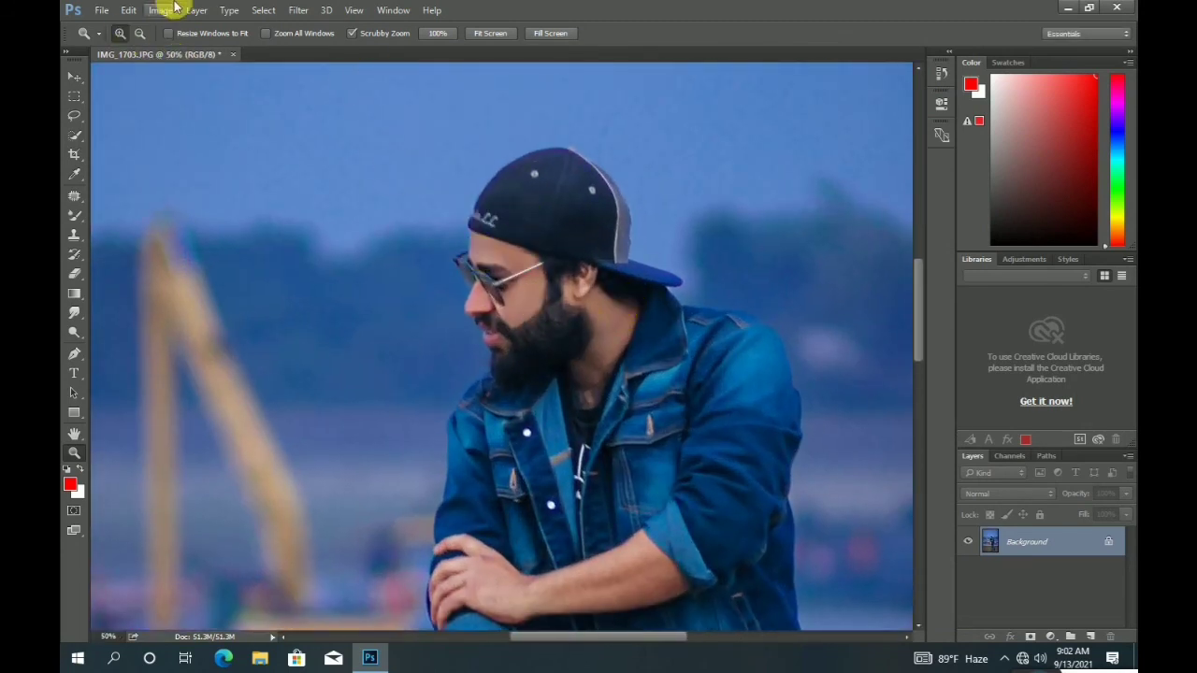
pyautogui.click(139, 33)
pyautogui.click(567, 364)
pyautogui.click(568, 363)
pyautogui.click(568, 364)
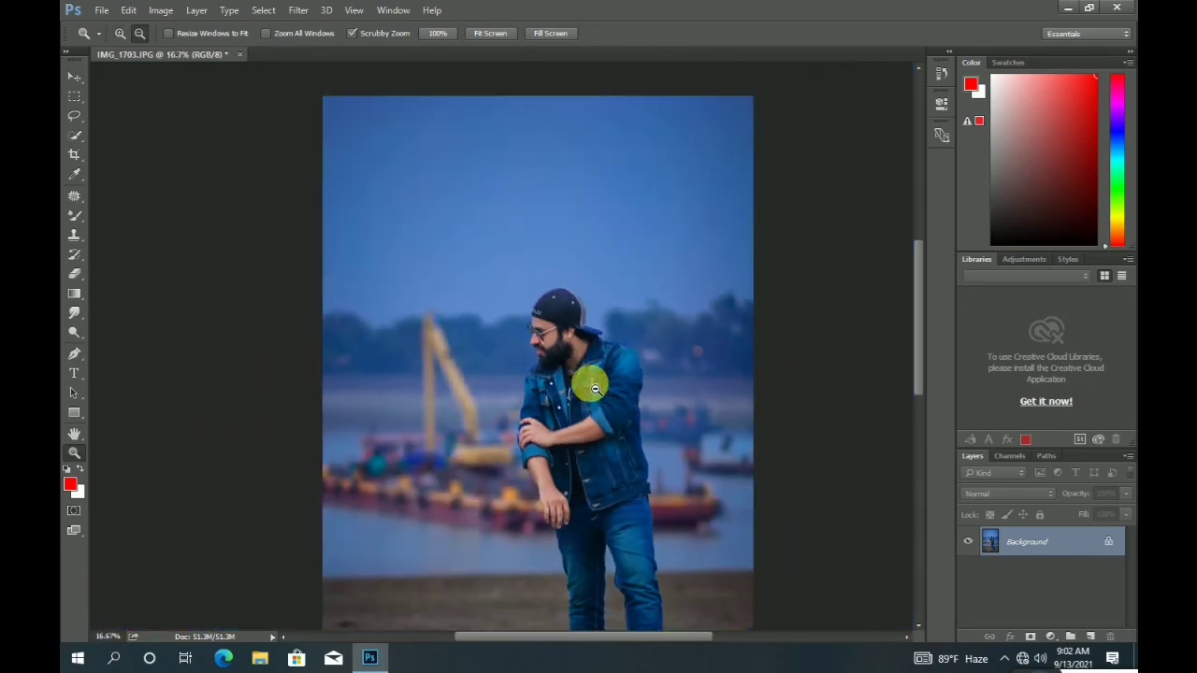
pyautogui.click(589, 381)
pyautogui.click(589, 381)
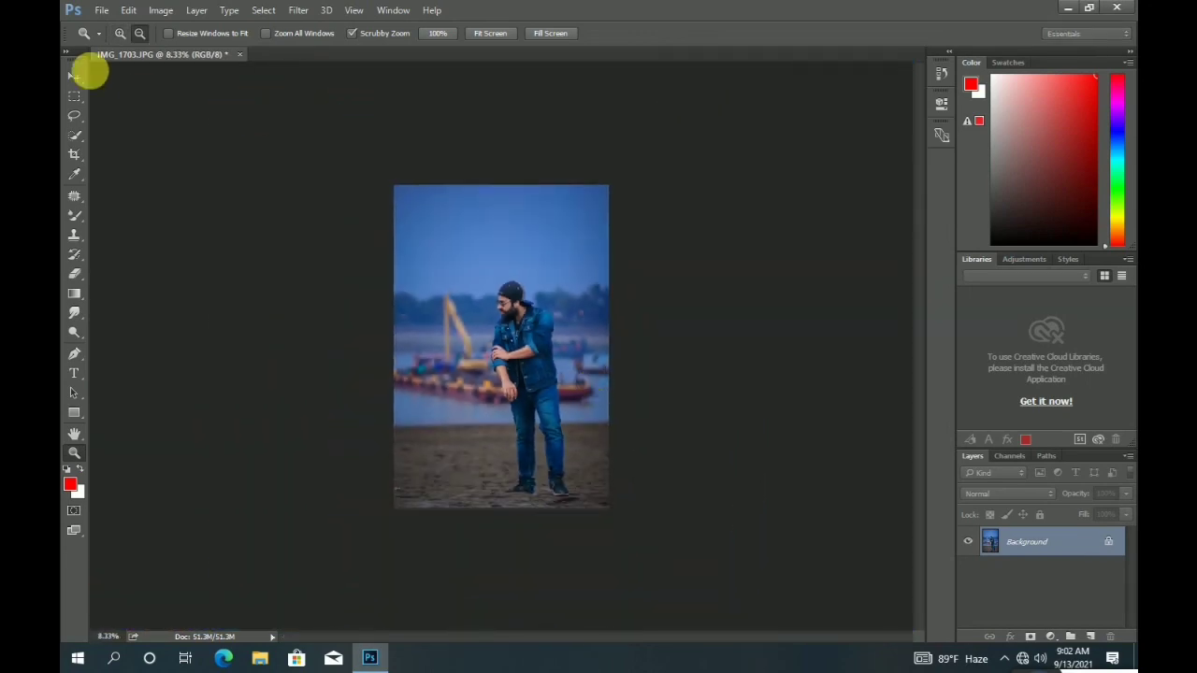
# Save the edited photo.
pyautogui.click(101, 10)
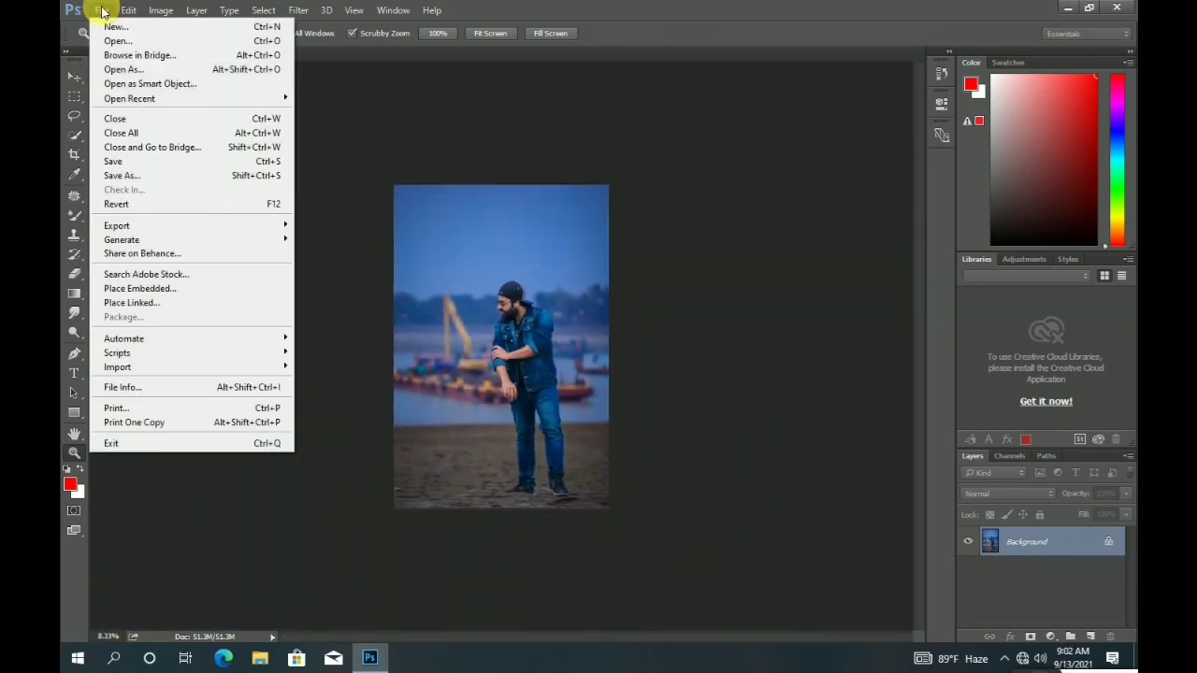
pyautogui.click(150, 161)
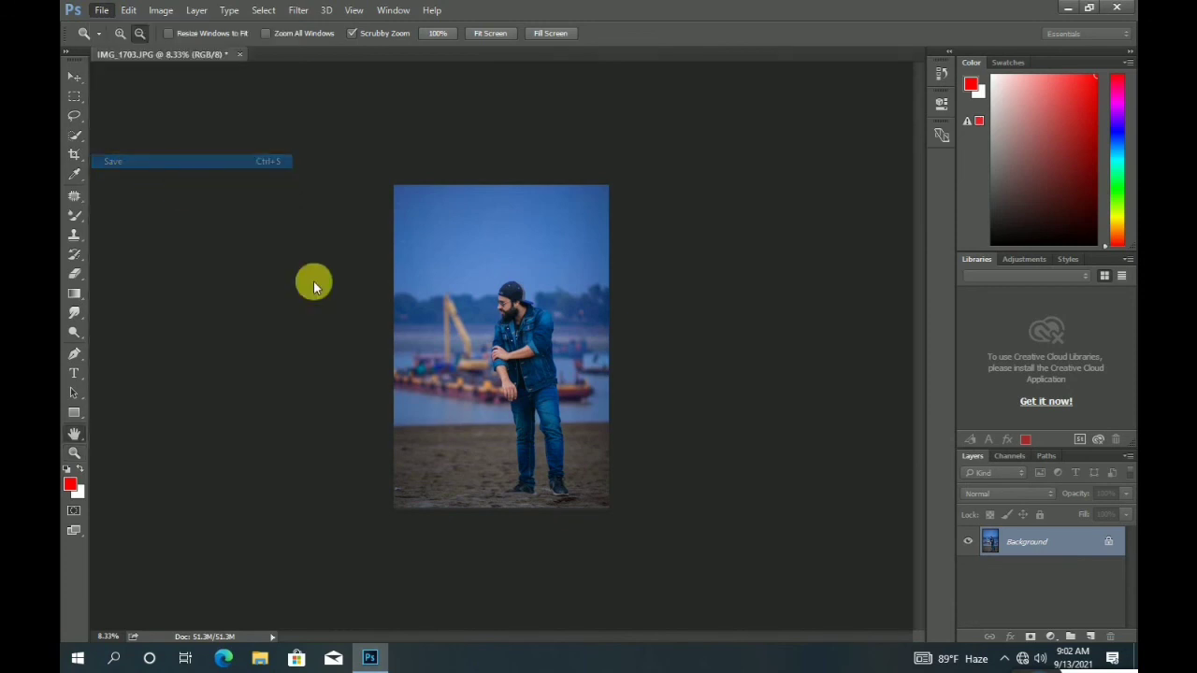